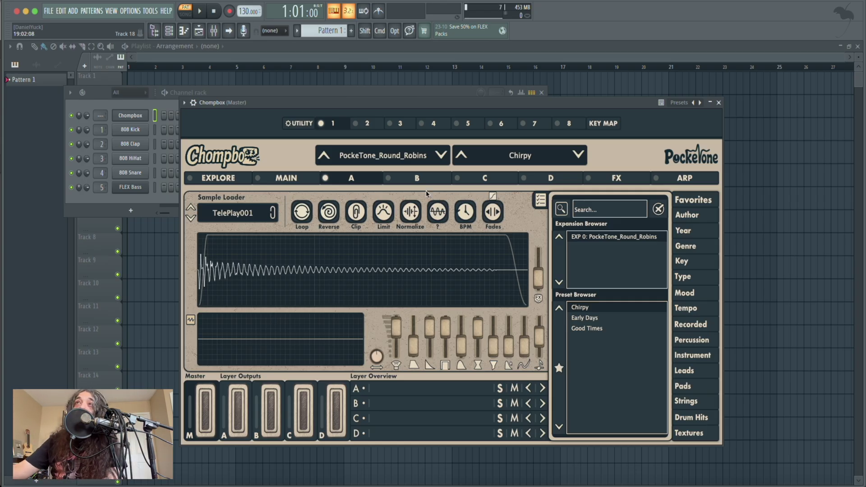
# Review the available expansions and presets, followed by the preset-management and utility commands.
pyautogui.click(406, 158)
pyautogui.click(518, 160)
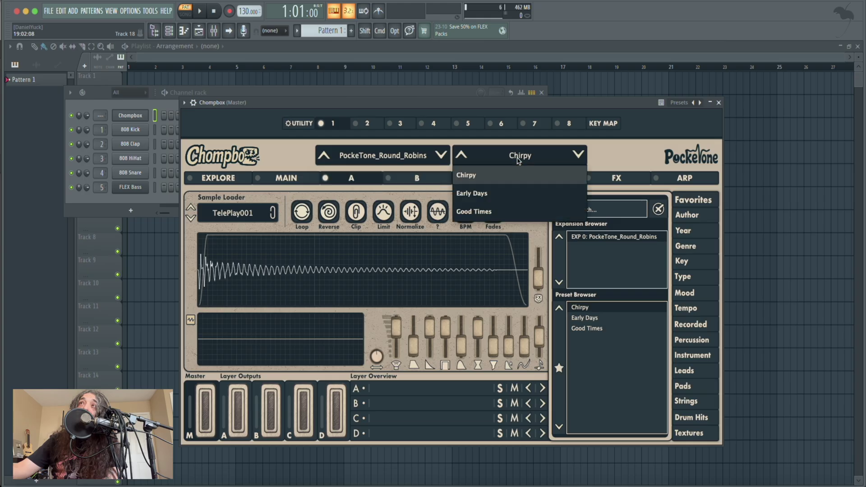
pyautogui.click(625, 158)
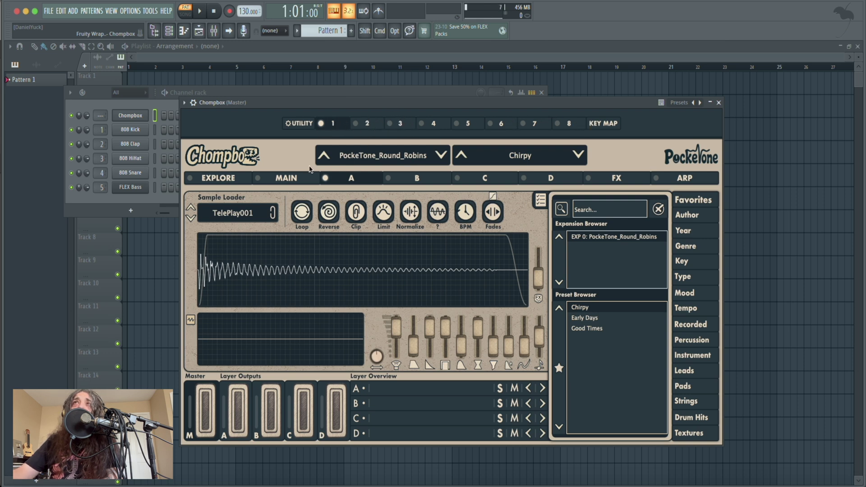
pyautogui.click(300, 125)
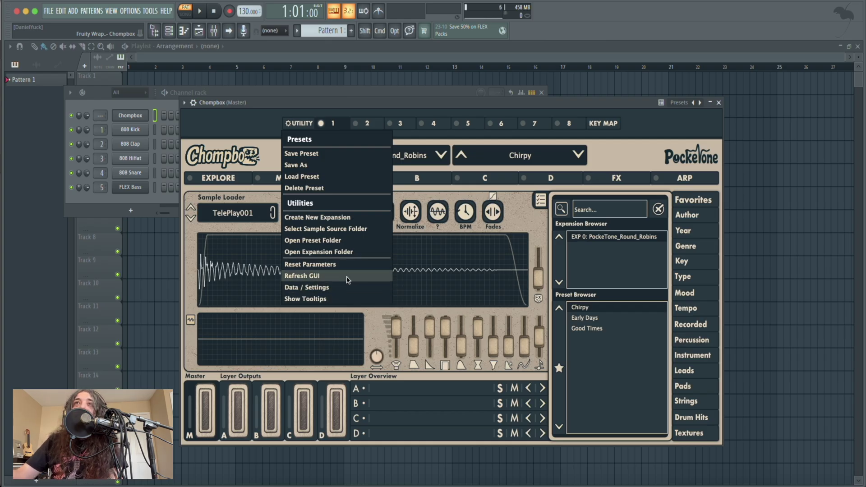
pyautogui.click(362, 120)
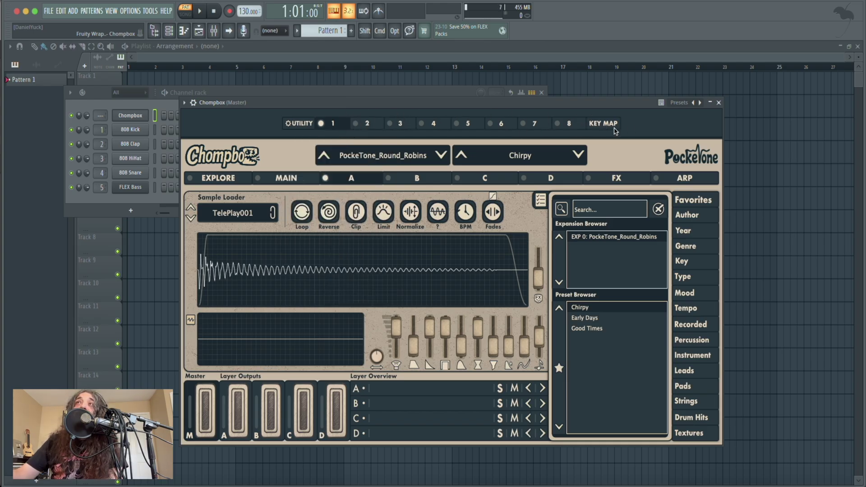
# Switch the preset from Chirpy to Early Days and back to Chirpy.
pyautogui.click(394, 153)
pyautogui.click(469, 158)
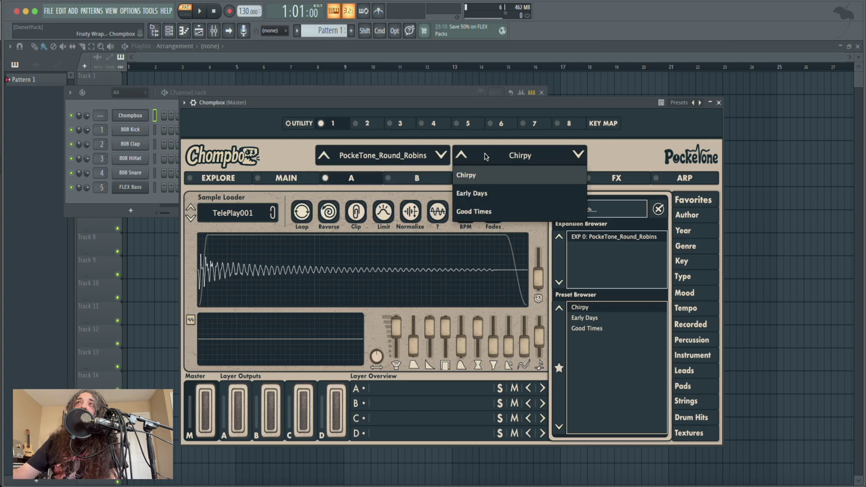
pyautogui.click(581, 156)
pyautogui.click(580, 156)
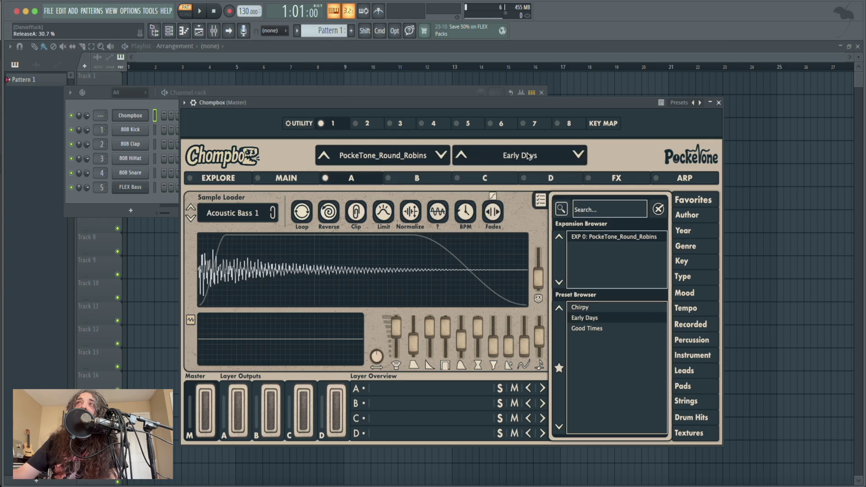
pyautogui.click(464, 156)
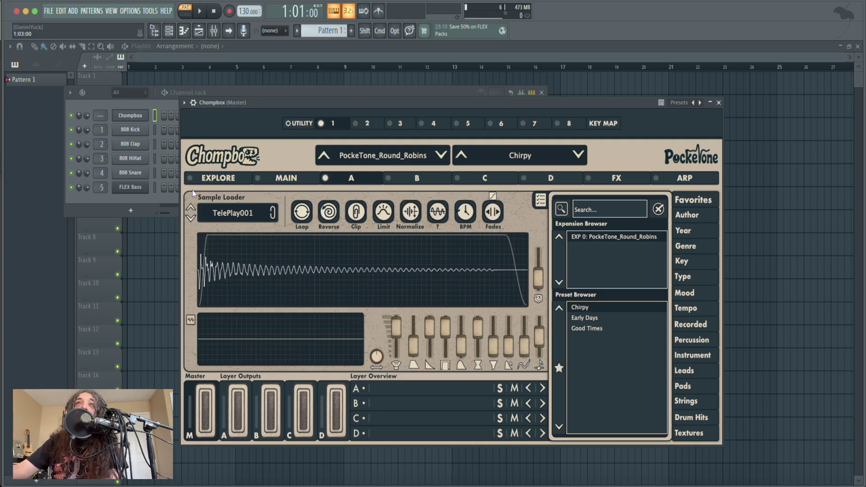
# Examine the samples available for layer A and the fade options of its sample loader.
pyautogui.click(239, 218)
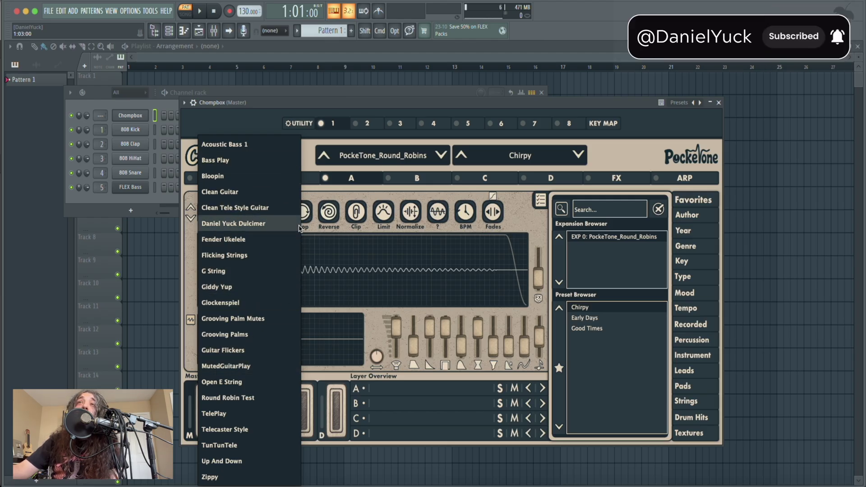
pyautogui.click(355, 263)
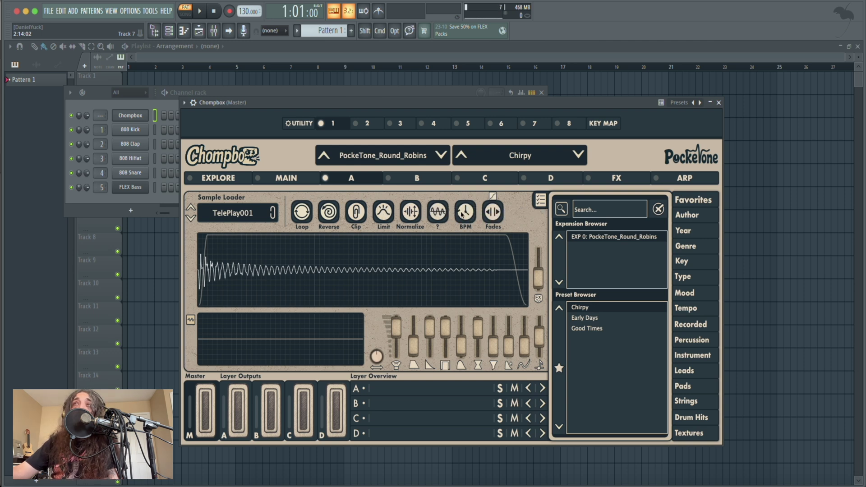
pyautogui.click(492, 212)
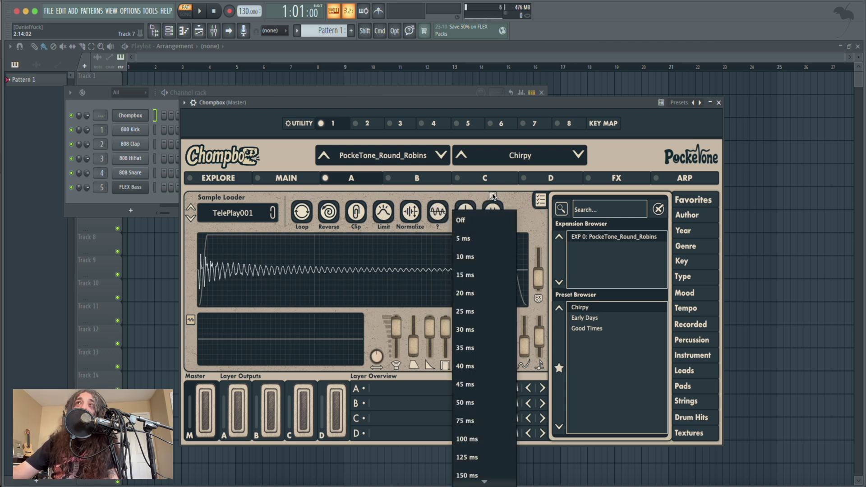
pyautogui.click(493, 197)
pyautogui.click(414, 218)
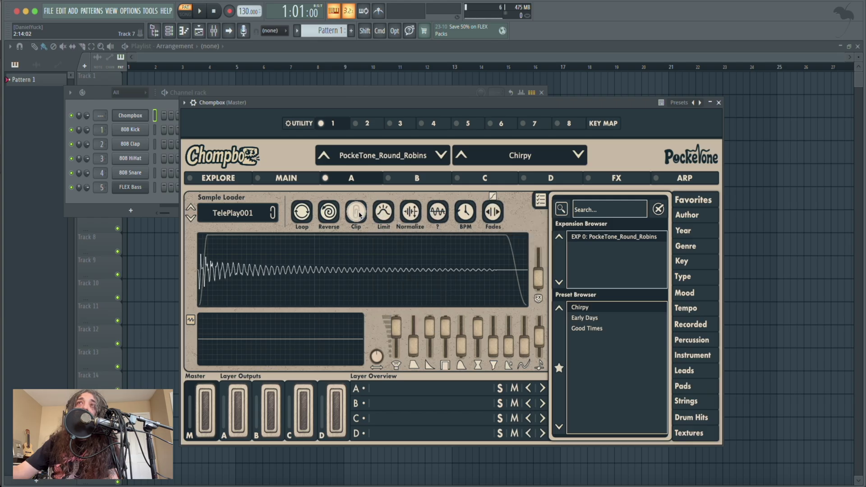
# Reverse layer A's sample and restore its normal playback direction.
pyautogui.click(330, 212)
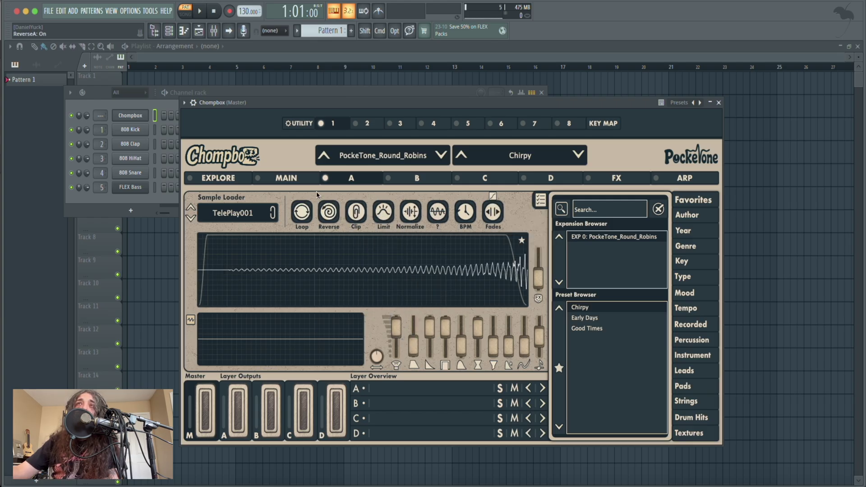
pyautogui.click(329, 211)
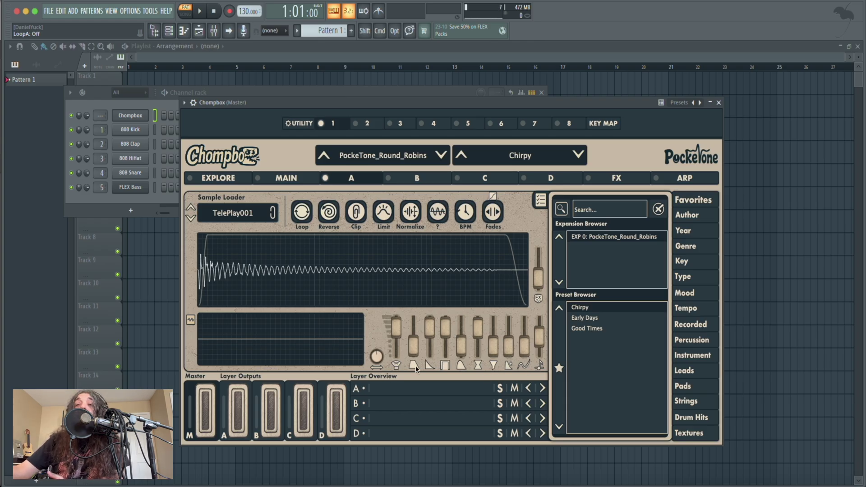
# Examine the velocity curve choices and the envelope curve choices for layer A's attack, decay and sustain controls.
pyautogui.click(396, 366)
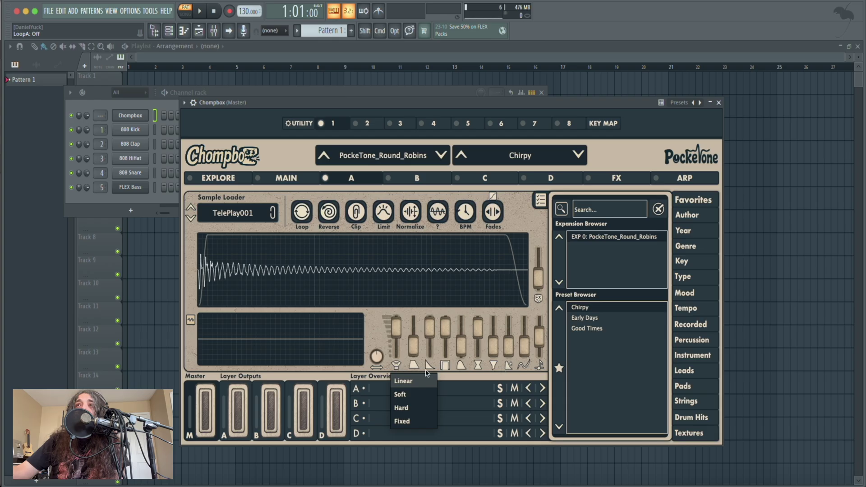
pyautogui.click(415, 365)
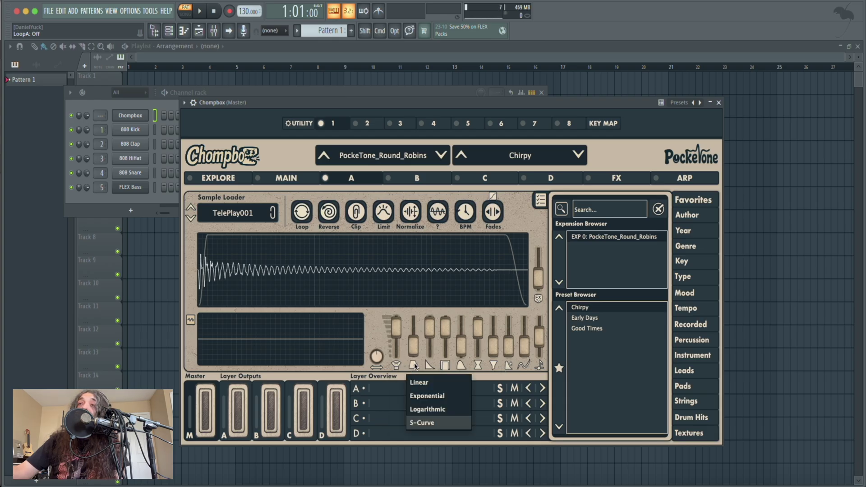
pyautogui.click(429, 366)
pyautogui.click(445, 366)
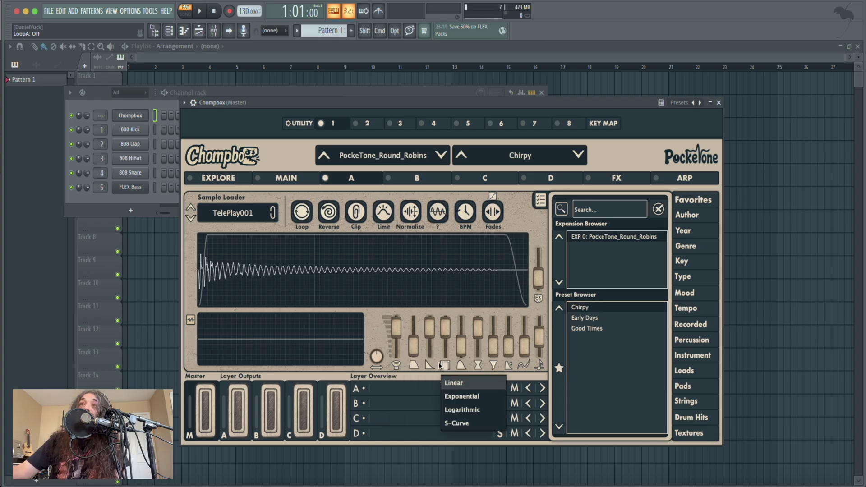
# Set layer A's attack to 19.0 %, trying an Exponential attack curve before choosing Logarithmic.
pyautogui.click(413, 367)
pyautogui.scroll(2, 413, 366)
pyautogui.click(413, 366)
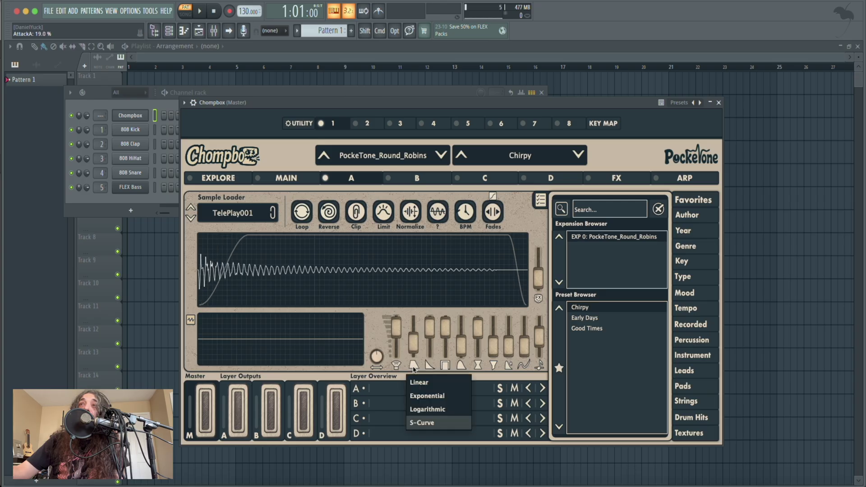
pyautogui.click(417, 396)
pyautogui.click(414, 365)
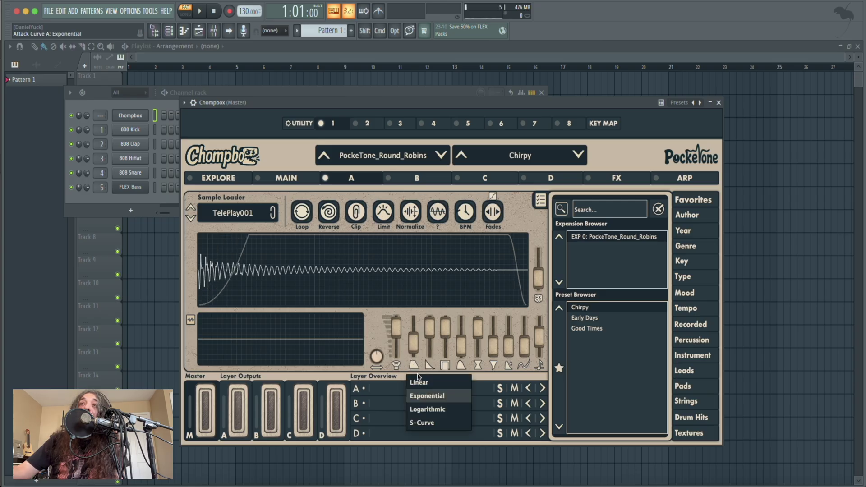
pyautogui.click(417, 408)
pyautogui.moveTo(416, 352)
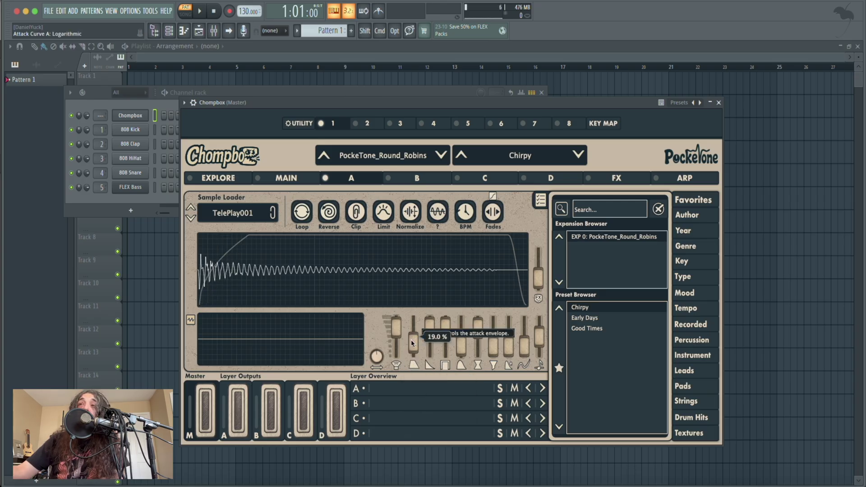
# Examine the LFO target, the neighbouring filter and LFO option lists, and the tuning modes for layer A.
pyautogui.click(476, 366)
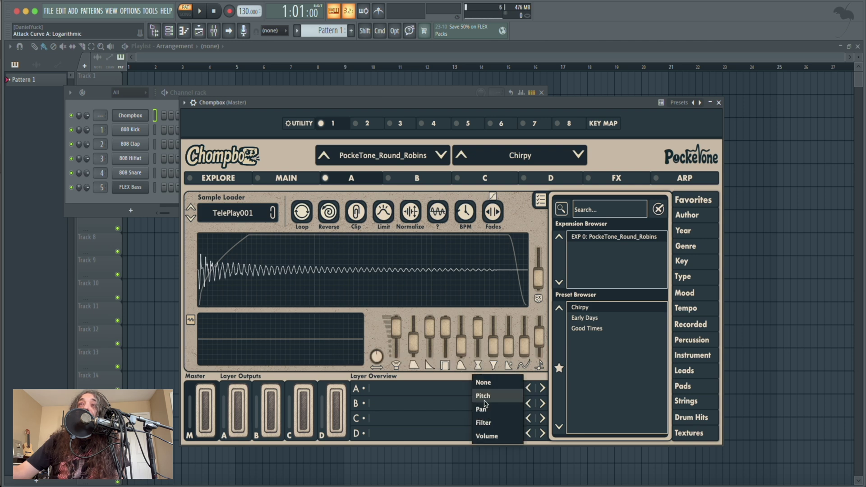
pyautogui.click(491, 366)
pyautogui.click(508, 366)
pyautogui.click(524, 366)
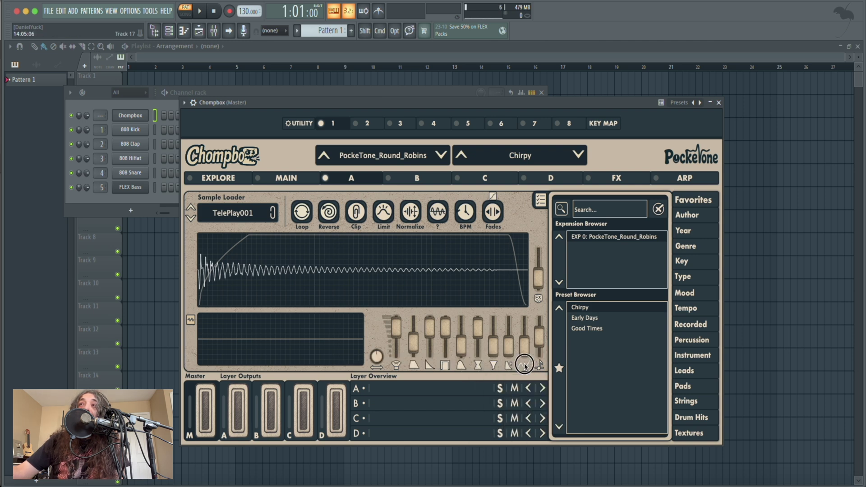
pyautogui.click(538, 366)
pyautogui.click(540, 365)
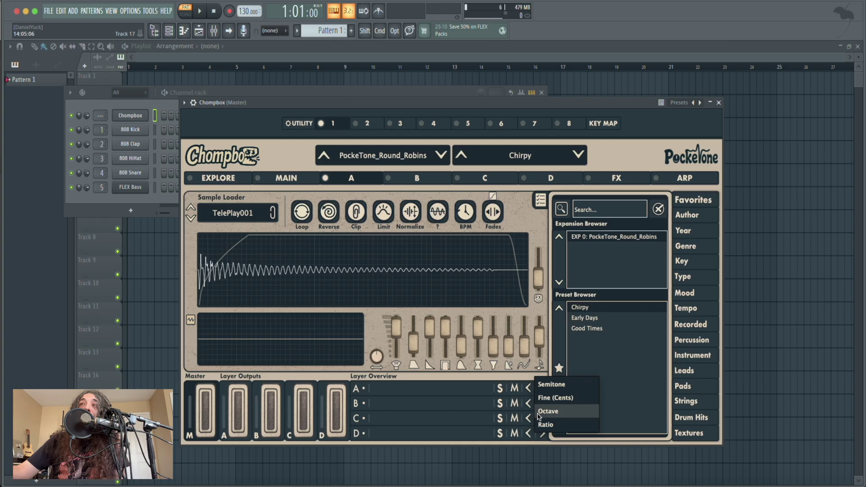
# Lower layer A's FX send to 0.0 % and raise it to 81.4 %.
pyautogui.moveTo(538, 277); pyautogui.dragTo(532, 297)
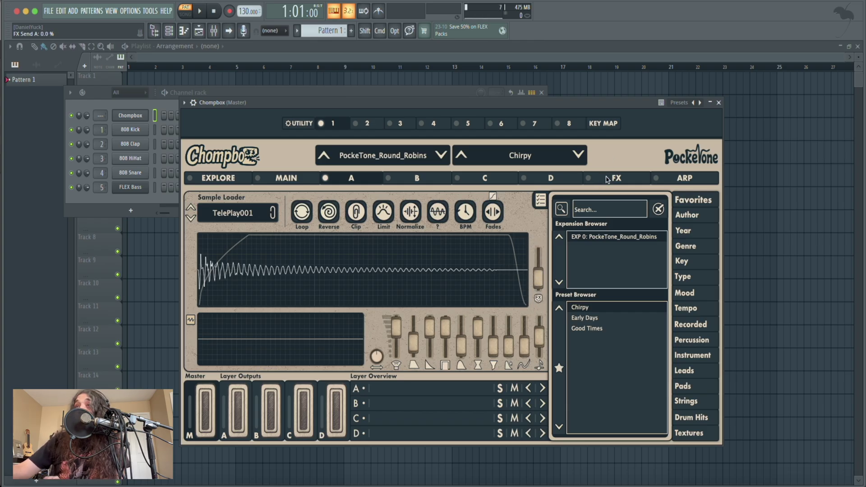
pyautogui.moveTo(539, 280); pyautogui.dragTo(539, 260)
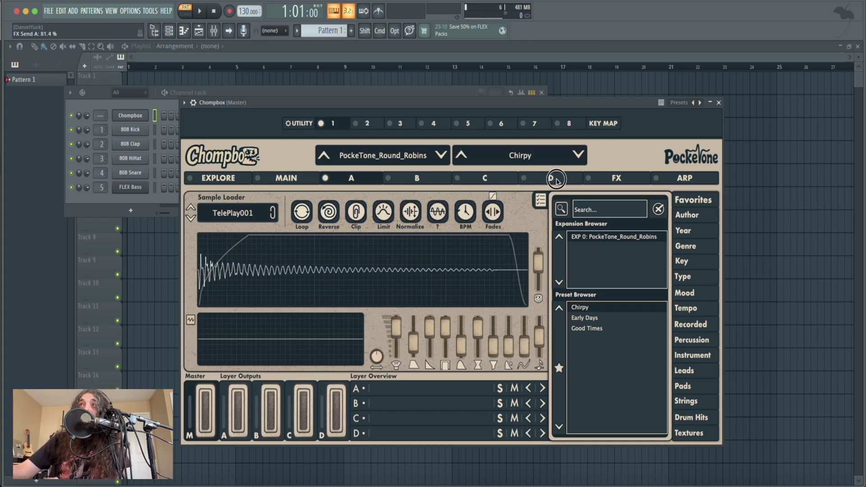
# Review layer A's Behavior Engine settings, including round robin, velocity, envelope speed and pan options, and close them.
pyautogui.click(540, 199)
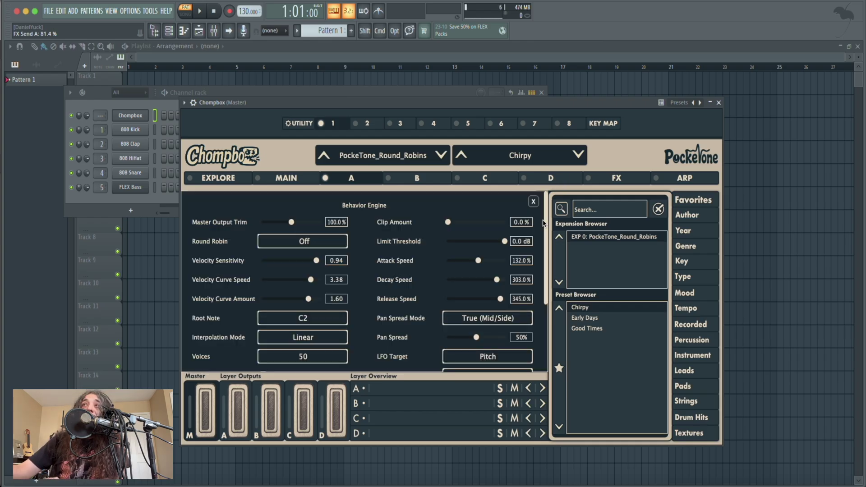
pyautogui.click(533, 202)
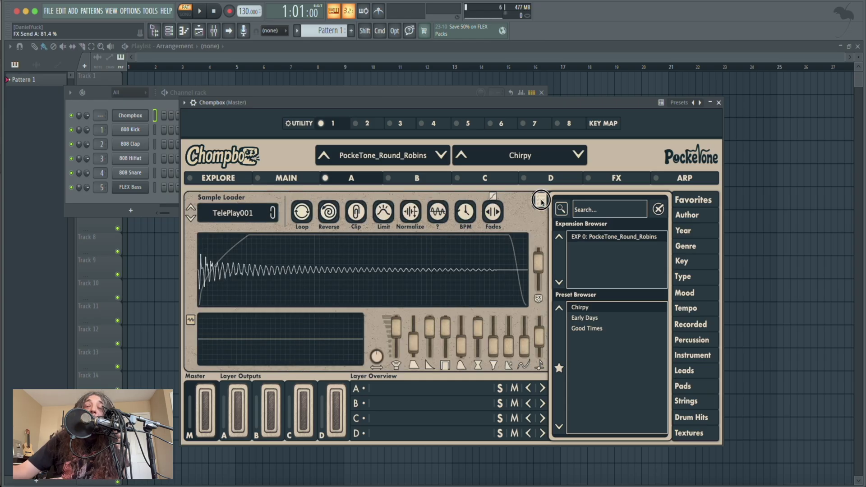
pyautogui.click(541, 201)
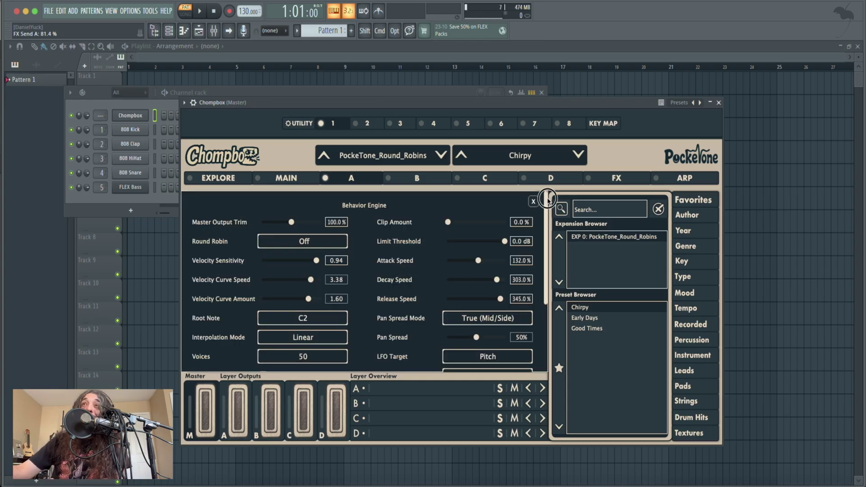
pyautogui.scroll(-3, 544, 202)
pyautogui.scroll(3, 547, 270)
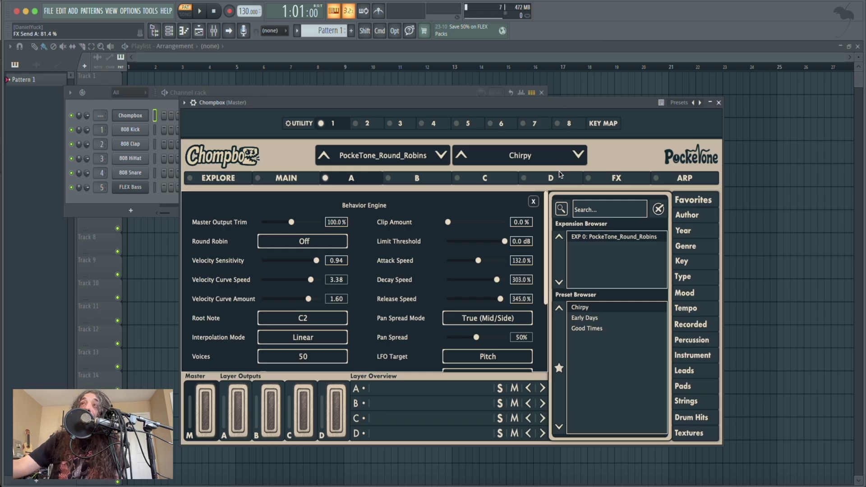
pyautogui.click(532, 201)
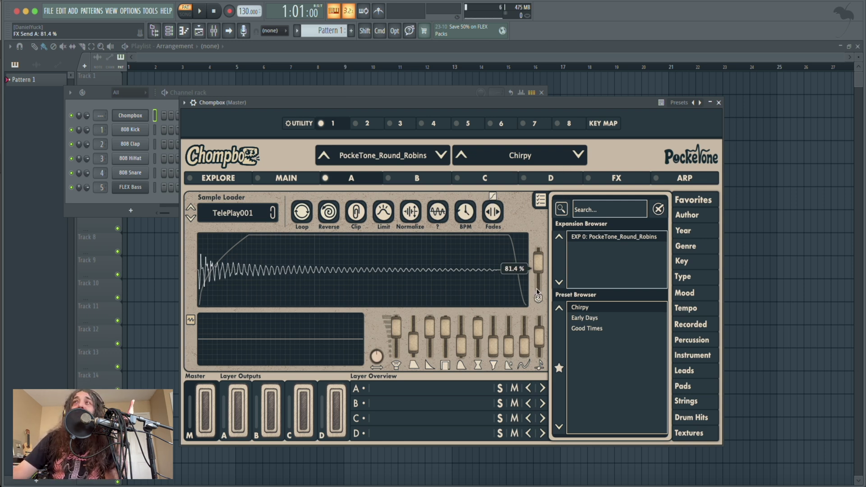
# Load the Early Days preset and replace it with Good Times from the PockeTone_Round_Robins expansion.
pyautogui.click(605, 210)
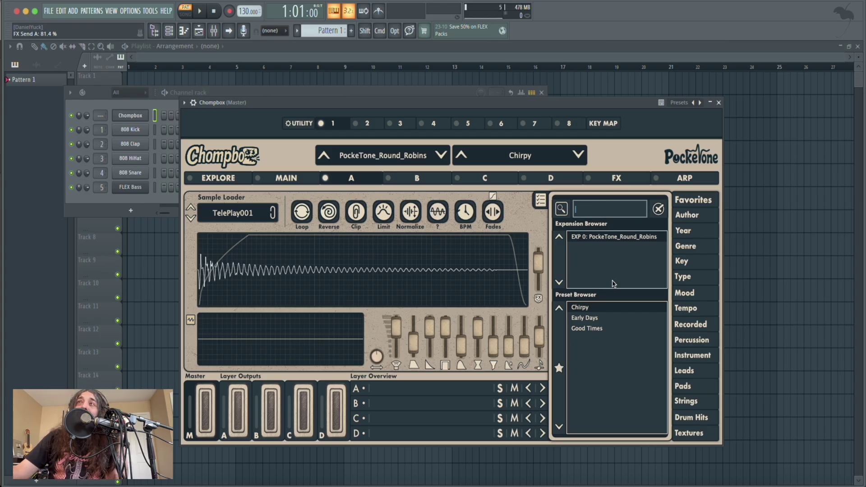
pyautogui.click(593, 319)
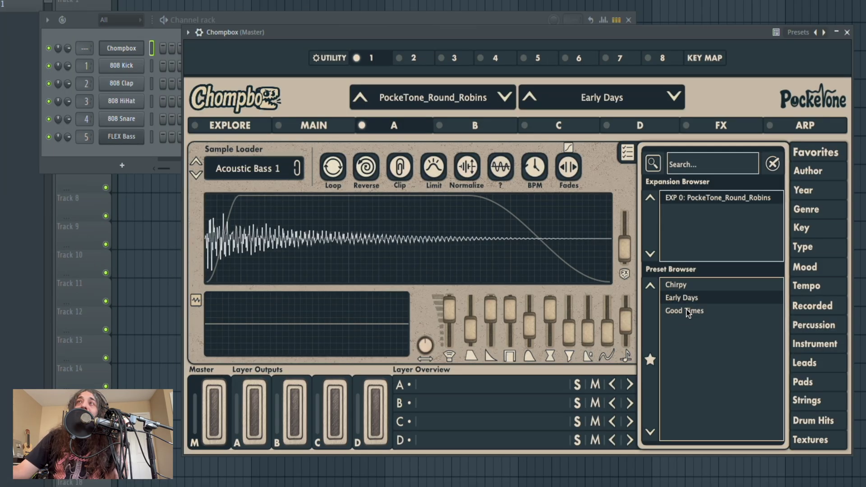
pyautogui.click(686, 311)
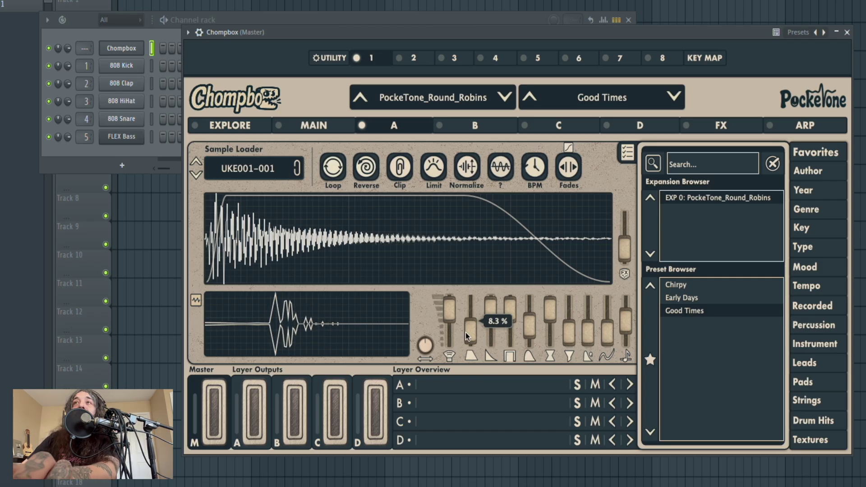
# Reduce layer A's attack to its minimum and set its LFO target to None.
pyautogui.moveTo(492, 317)
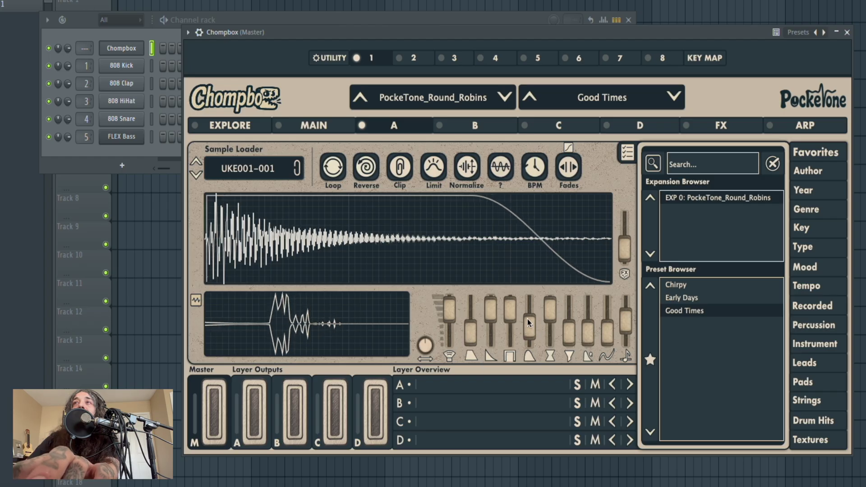
pyautogui.click(546, 354)
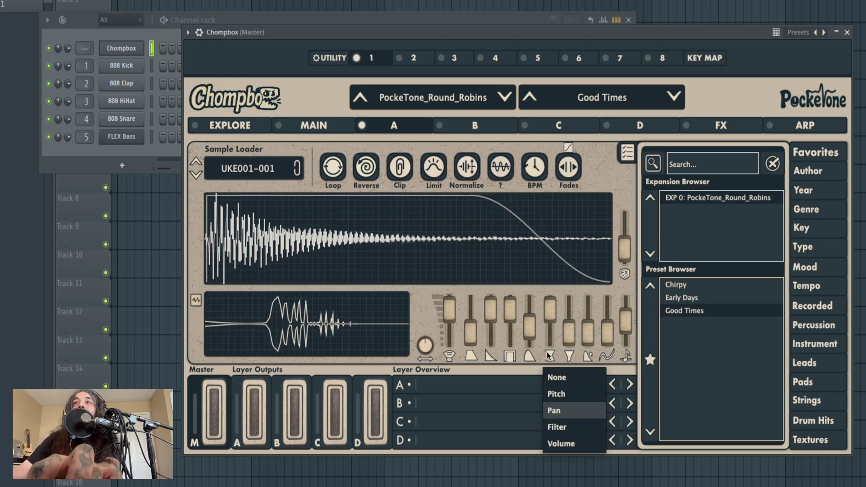
pyautogui.click(559, 376)
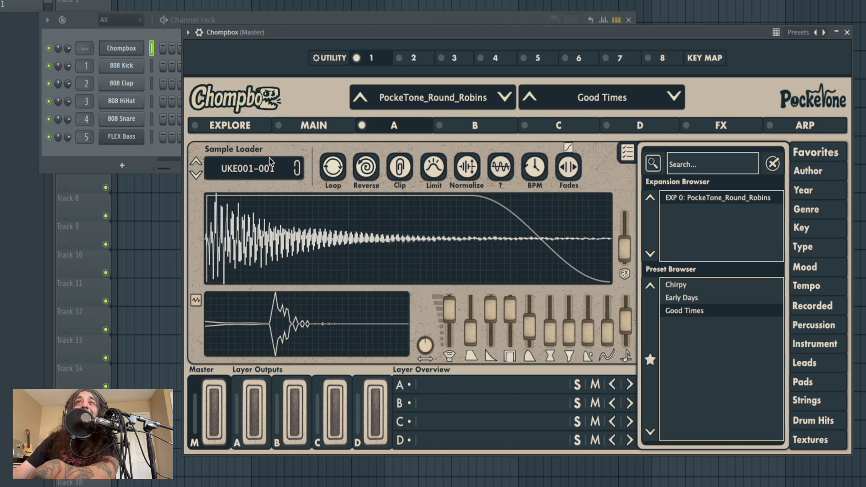
# Load the G String sample into layer A and raise its release slightly.
pyautogui.click(264, 169)
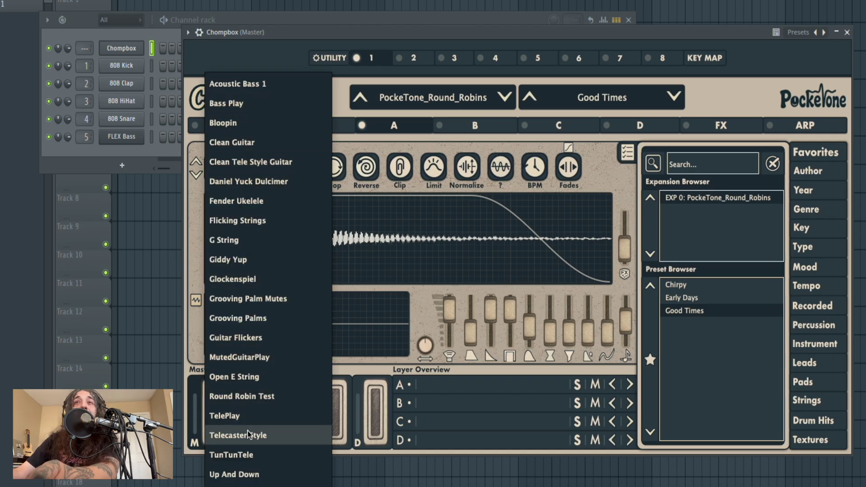
pyautogui.click(258, 239)
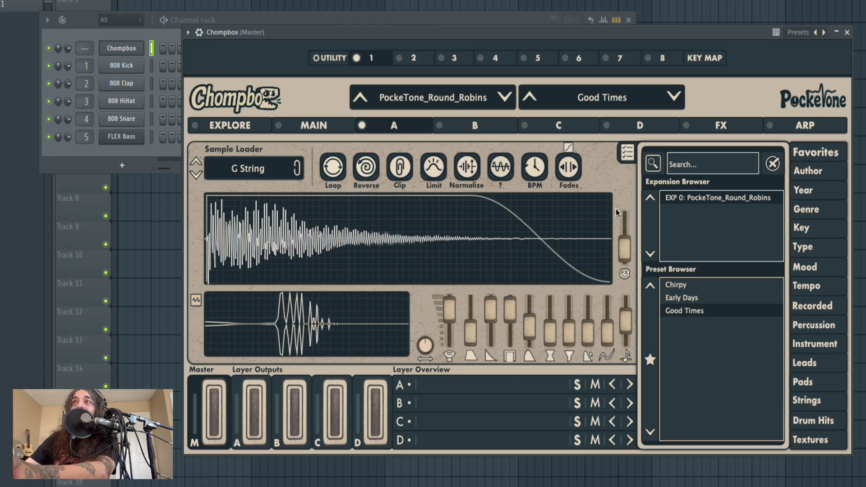
pyautogui.moveTo(526, 323); pyautogui.dragTo(529, 320)
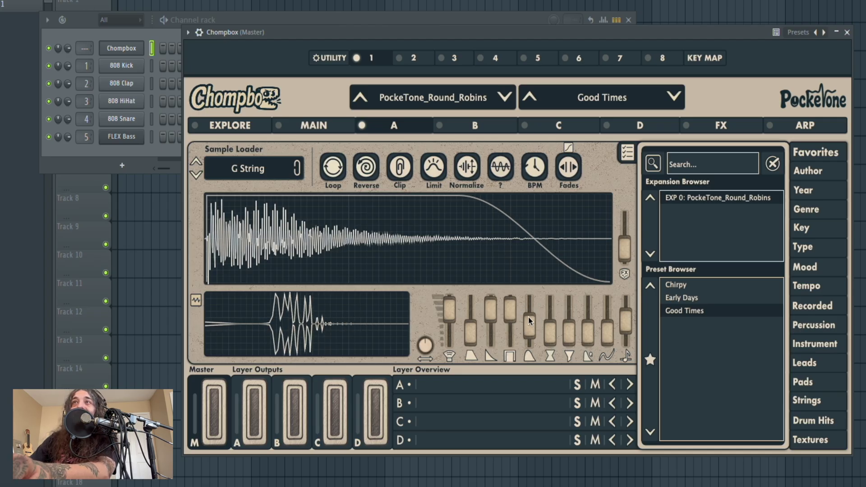
# Adjust layer A's glide amount slightly, try the Legato glide mode and set it back to None.
pyautogui.click(608, 356)
pyautogui.click(614, 369)
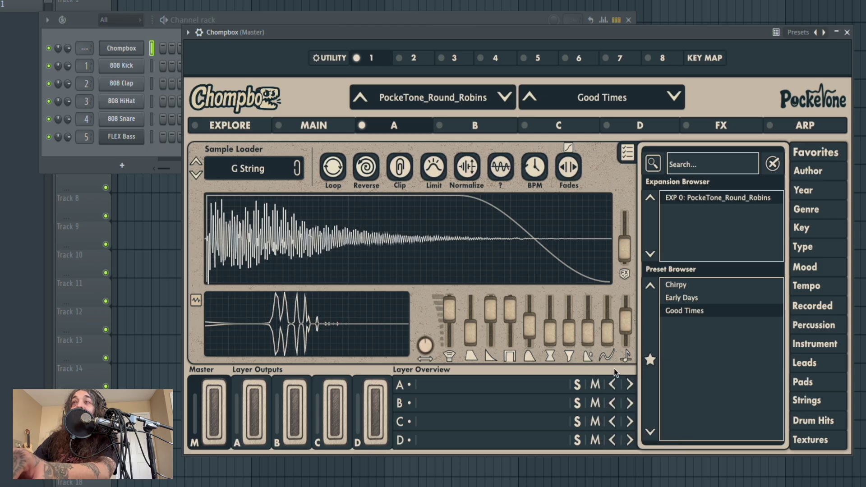
pyautogui.moveTo(606, 328)
pyautogui.mouseDown()
pyautogui.moveTo(607, 315)
pyautogui.moveTo(608, 342)
pyautogui.moveTo(610, 333)
pyautogui.mouseUp()
pyautogui.click(606, 357)
pyautogui.click(616, 424)
pyautogui.click(609, 357)
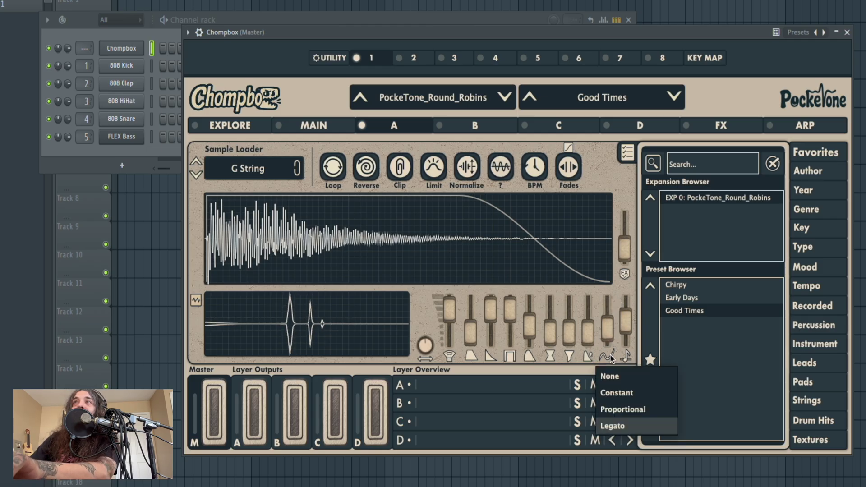
pyautogui.click(609, 375)
# Open layer A's Behavior Engine and set Round Robin to PingPong.
pyautogui.click(626, 152)
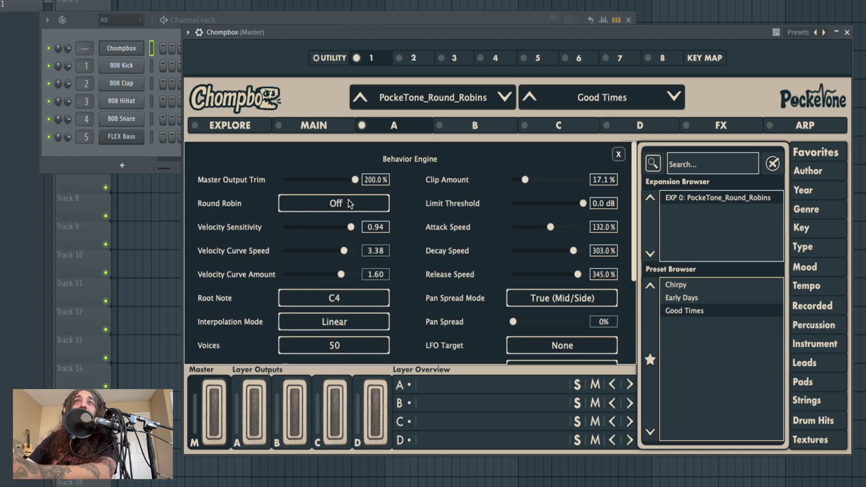
pyautogui.click(302, 203)
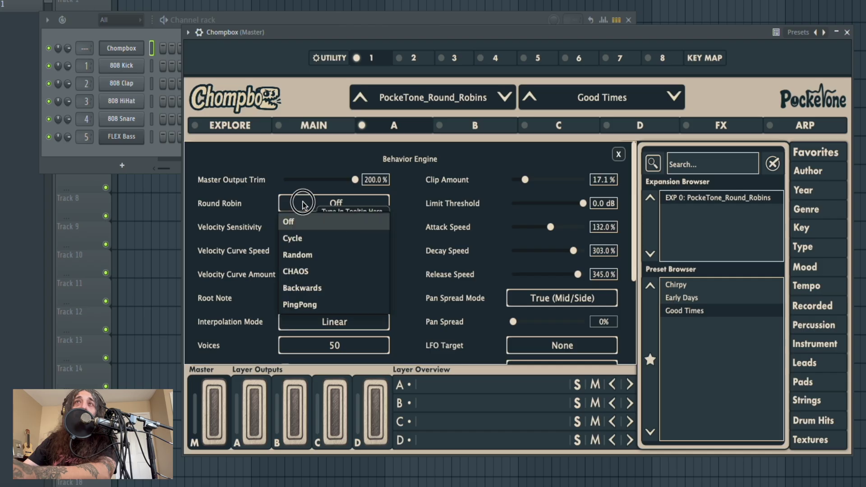
pyautogui.click(310, 305)
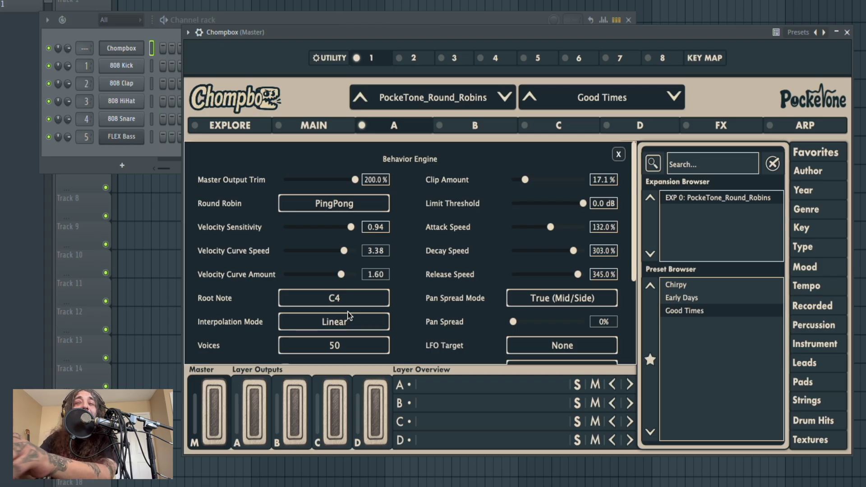
# Lower layer A's velocity sensitivity to 0.00 and set Round Robin to Off.
pyautogui.doubleClick(334, 228)
pyautogui.click(321, 208)
pyautogui.click(313, 219)
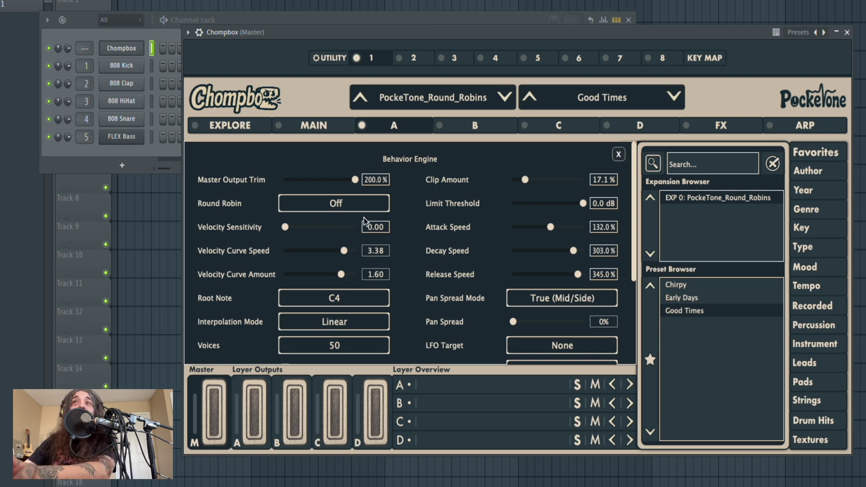
# Set velocity sensitivity to 1.00, velocity curve speed to 2.91, curve amount to 1.85 and Round Robin to PingPong.
pyautogui.moveTo(292, 228); pyautogui.dragTo(302, 251)
pyautogui.moveTo(343, 274); pyautogui.dragTo(351, 276)
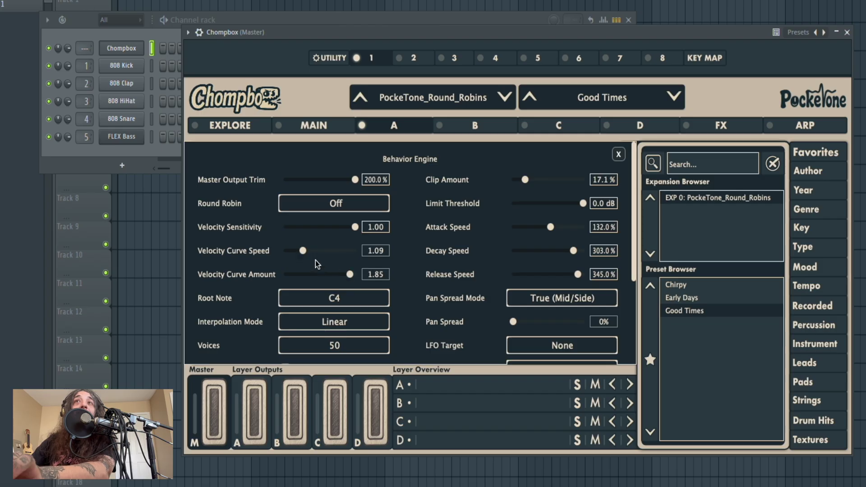
pyautogui.moveTo(303, 250); pyautogui.dragTo(328, 256)
pyautogui.click(333, 205)
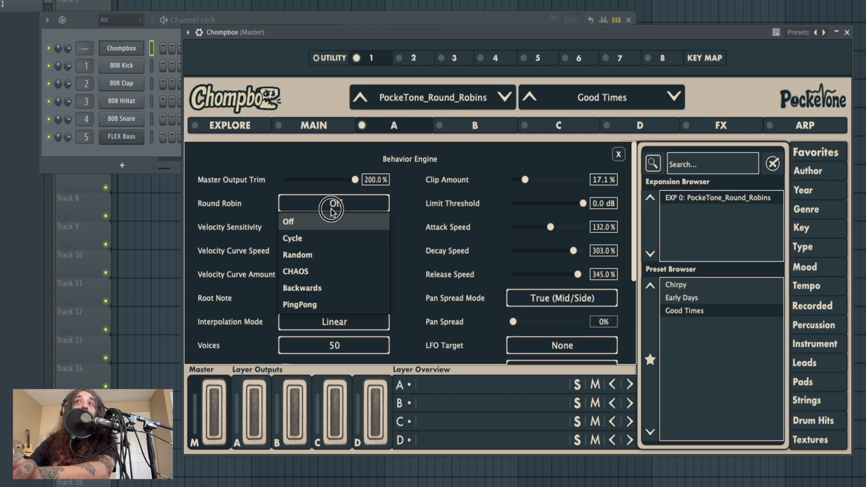
pyautogui.click(322, 304)
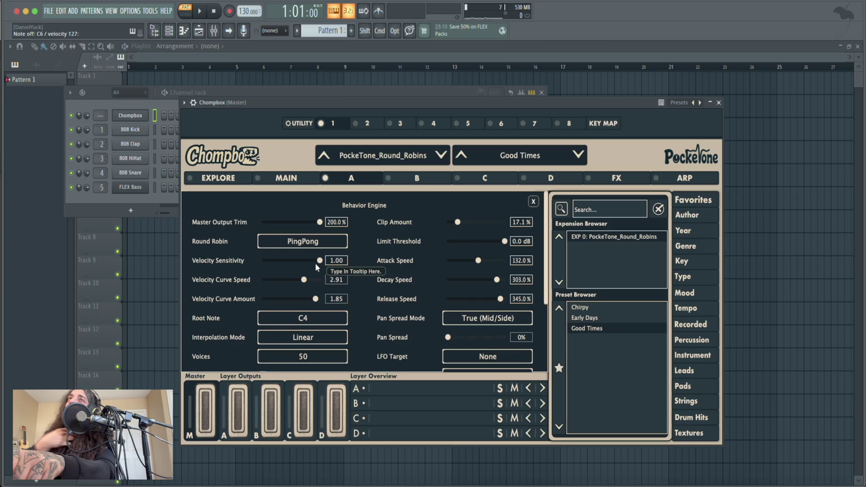
# Drop velocity sensitivity to 0.00 again and turn Round Robin off.
pyautogui.moveTo(315, 264); pyautogui.dragTo(238, 237)
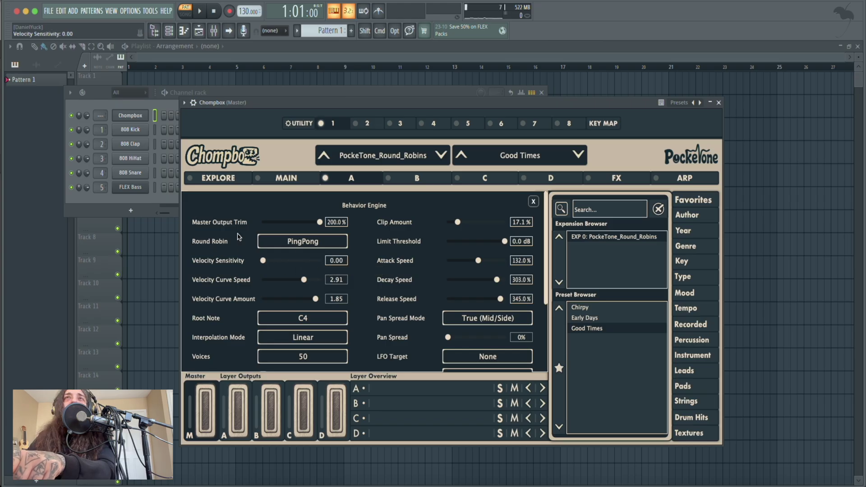
pyautogui.click(290, 246)
pyautogui.click(284, 250)
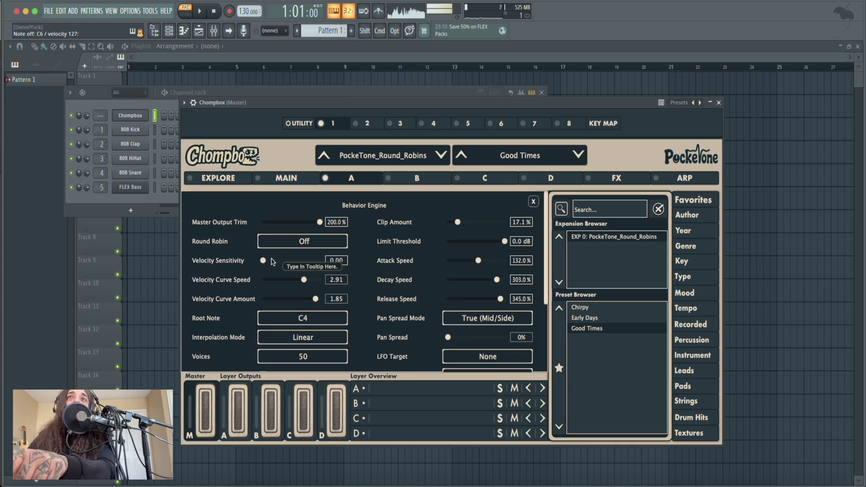
# Raise velocity sensitivity to 1.00, set Round Robin to PingPong and close the Behavior Engine.
pyautogui.moveTo(263, 260); pyautogui.dragTo(327, 261)
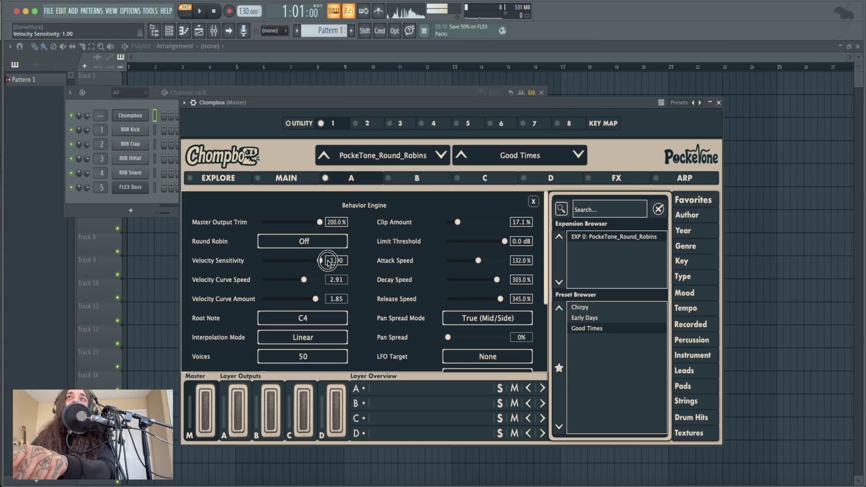
pyautogui.click(300, 240)
pyautogui.click(277, 323)
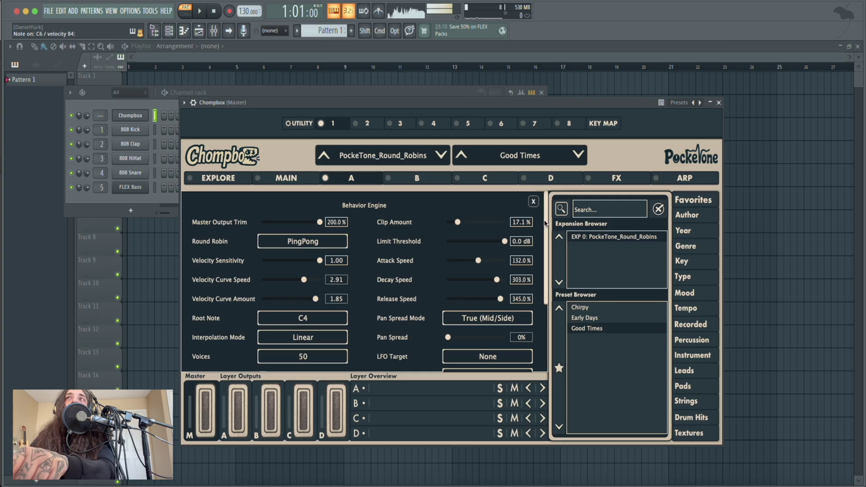
pyautogui.click(533, 201)
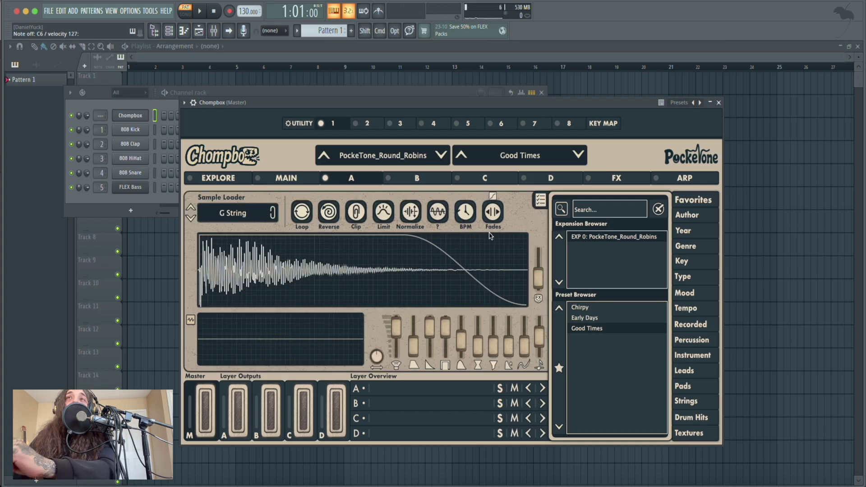
# Load the Round Robin Test sample into layer A and open its Behavior Engine.
pyautogui.click(240, 214)
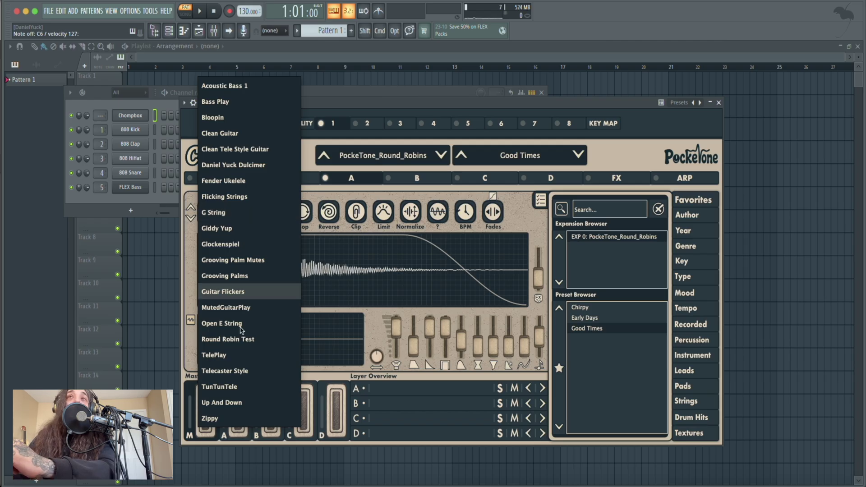
pyautogui.click(243, 339)
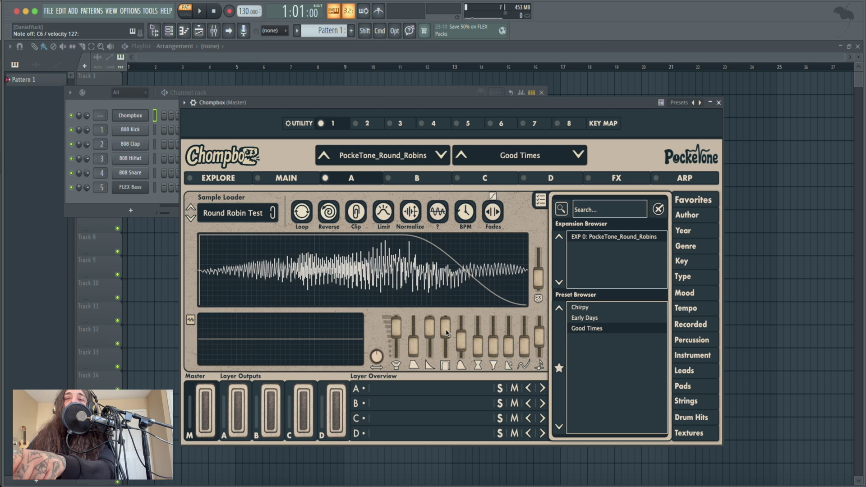
pyautogui.moveTo(448, 331)
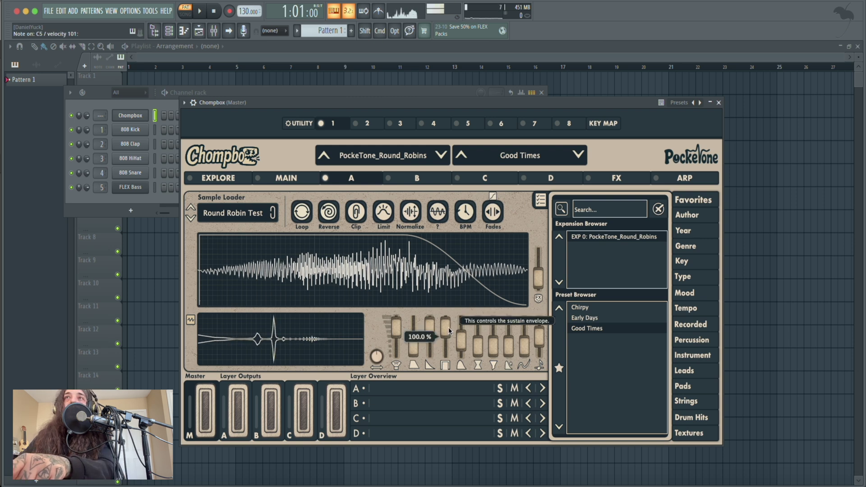
pyautogui.click(539, 201)
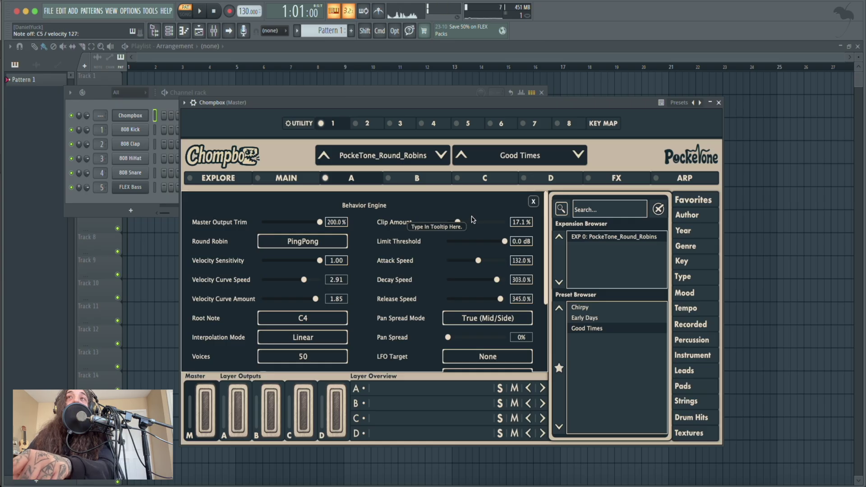
# Open the Chompbox channel's piano roll and draw eight half-beat C5 notes, one on each beat of bars 1 and 2.
pyautogui.click(148, 116)
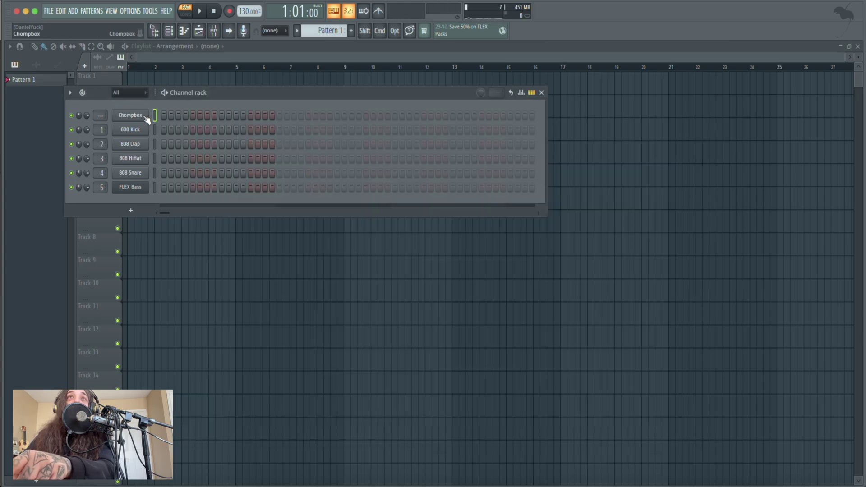
pyautogui.rightClick(147, 113)
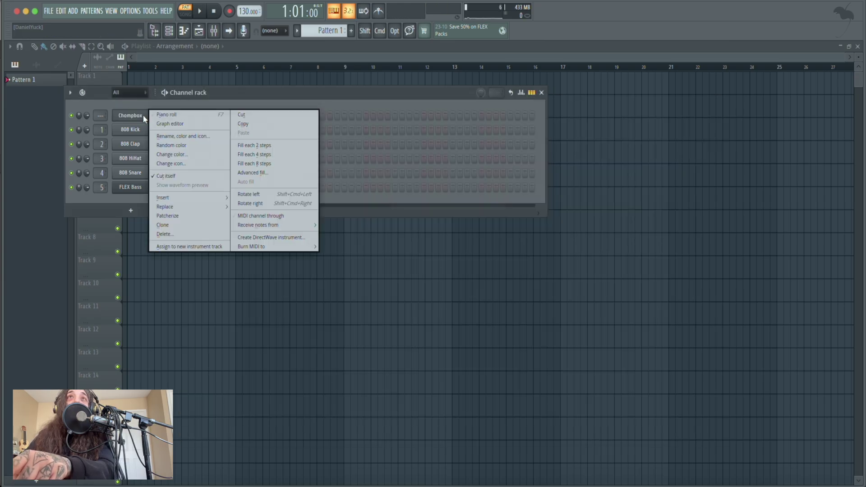
pyautogui.click(171, 115)
pyautogui.click(41, 234)
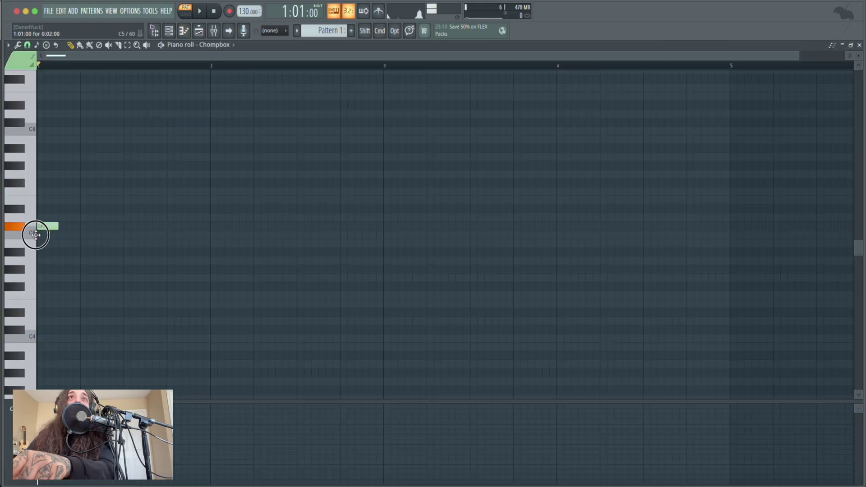
pyautogui.click(90, 235)
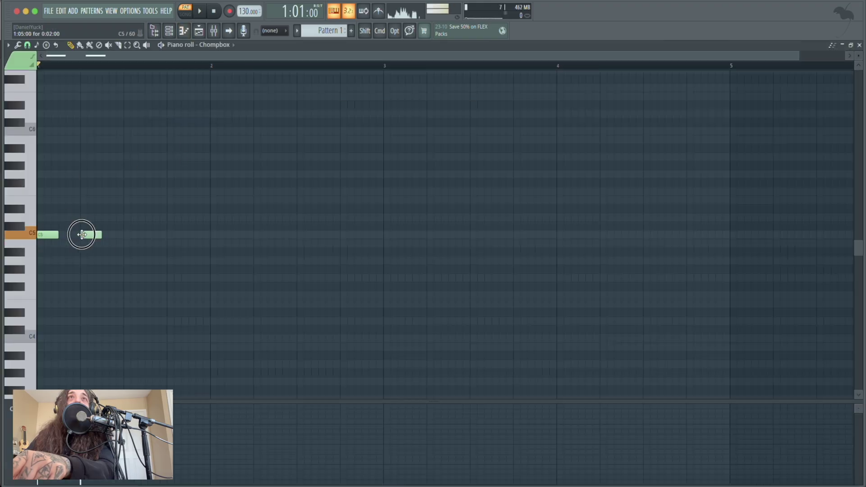
pyautogui.click(130, 235)
pyautogui.click(171, 235)
pyautogui.click(213, 235)
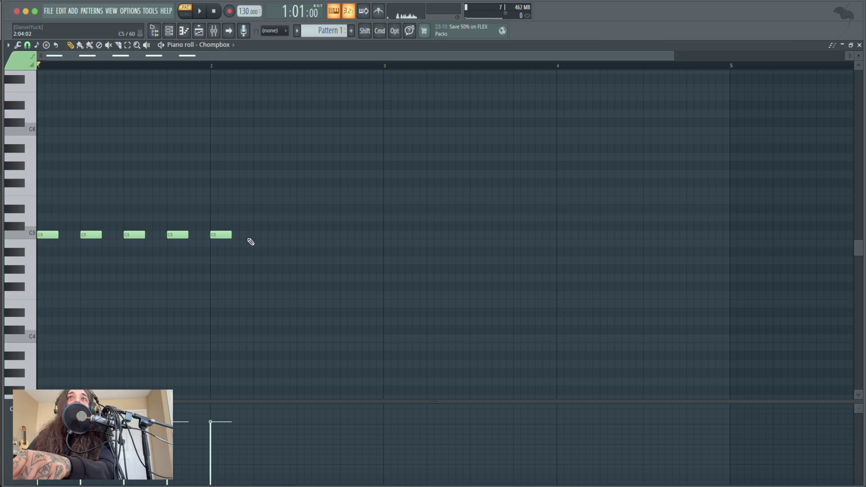
pyautogui.click(255, 235)
pyautogui.click(304, 235)
pyautogui.click(306, 235)
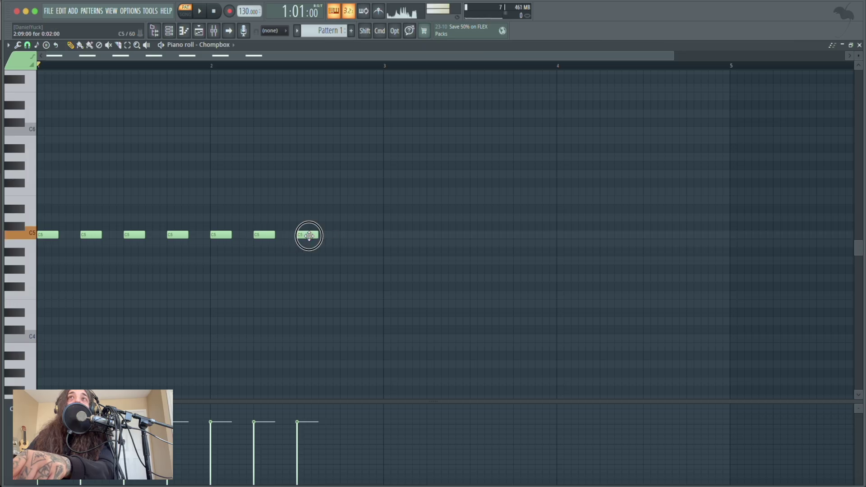
pyautogui.click(341, 235)
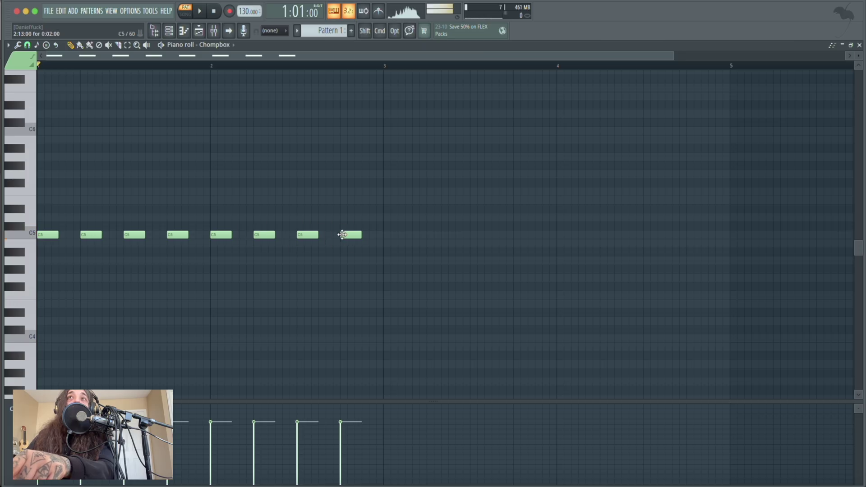
# Close the piano roll, reopen Chompbox and load the Round Robin Test sample into layer A.
pyautogui.click(860, 45)
pyautogui.click(124, 116)
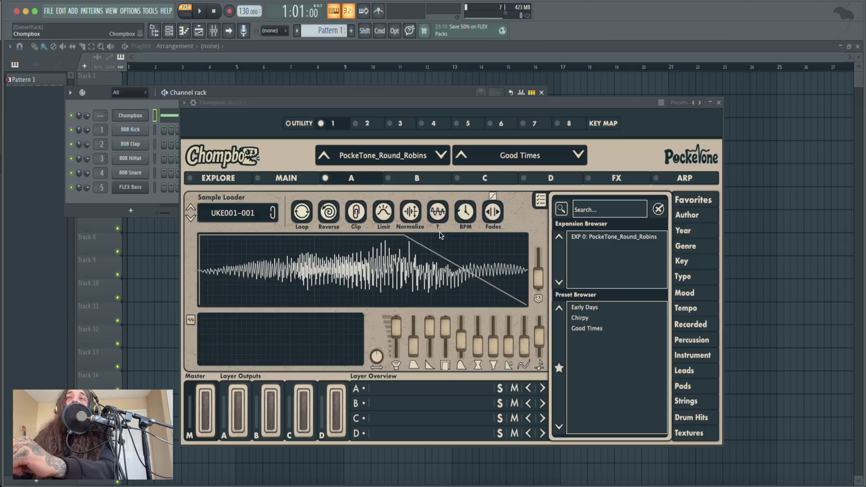
pyautogui.click(237, 218)
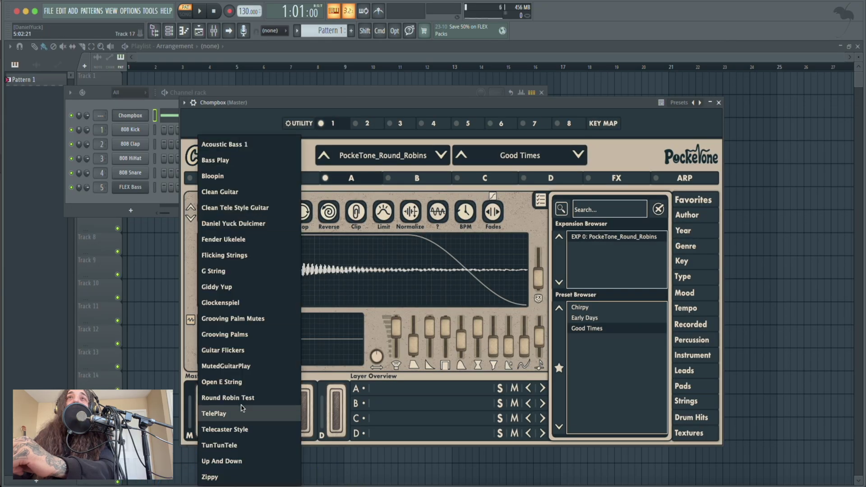
pyautogui.click(261, 395)
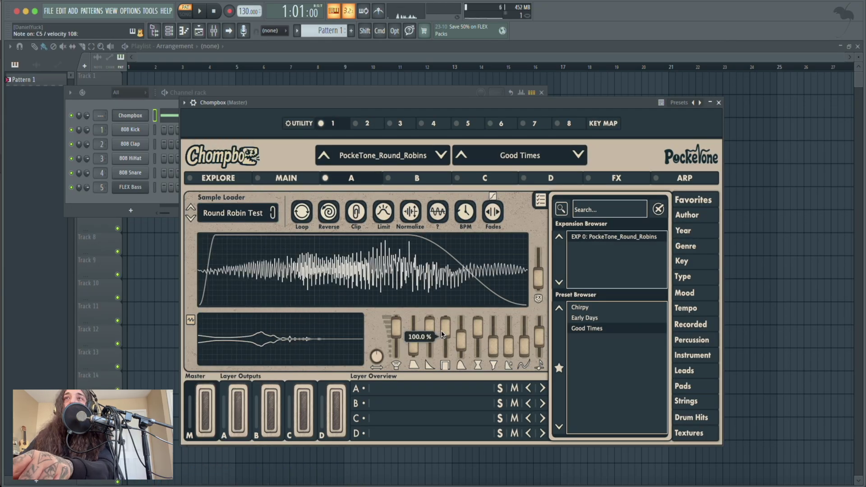
# Look over layer A's filter types and lower the slider with the hourglass symbol to its minimum.
pyautogui.click(493, 365)
pyautogui.click(497, 377)
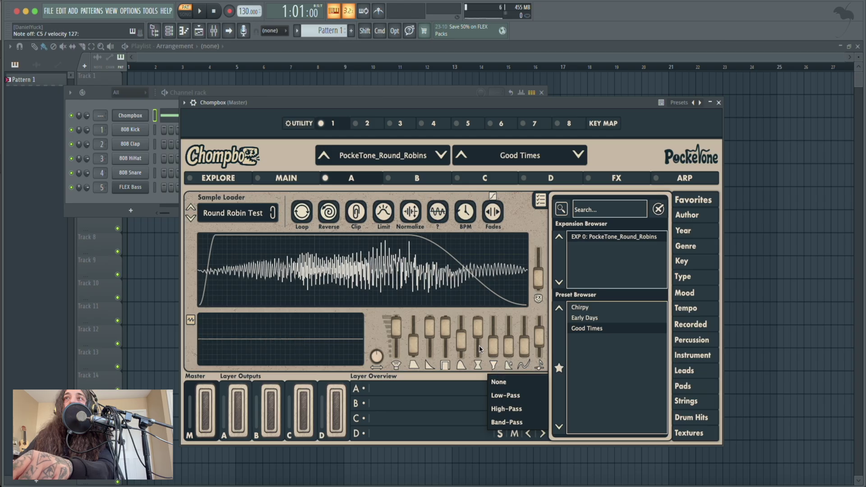
pyautogui.click(478, 365)
pyautogui.moveTo(477, 326); pyautogui.dragTo(477, 347)
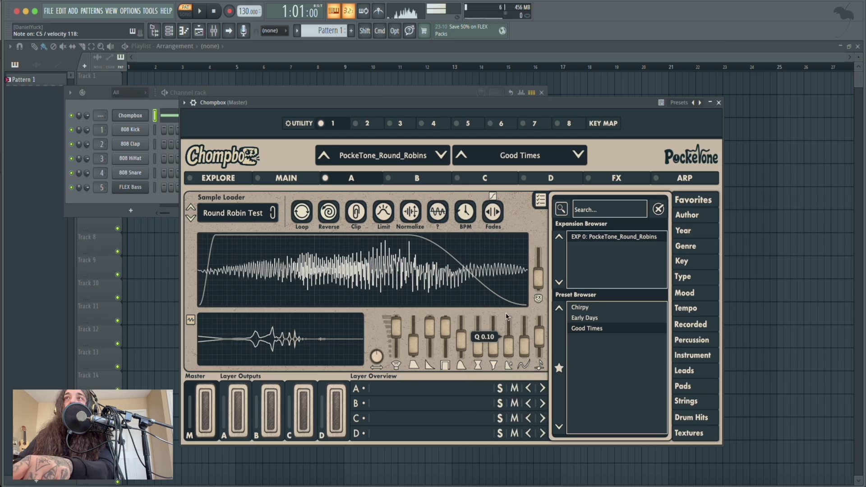
# Set Round Robin to Cycle in layer A's Behavior Engine, then audition the C5 pattern with the Chompbox window moved clear of the channel rack.
pyautogui.click(540, 200)
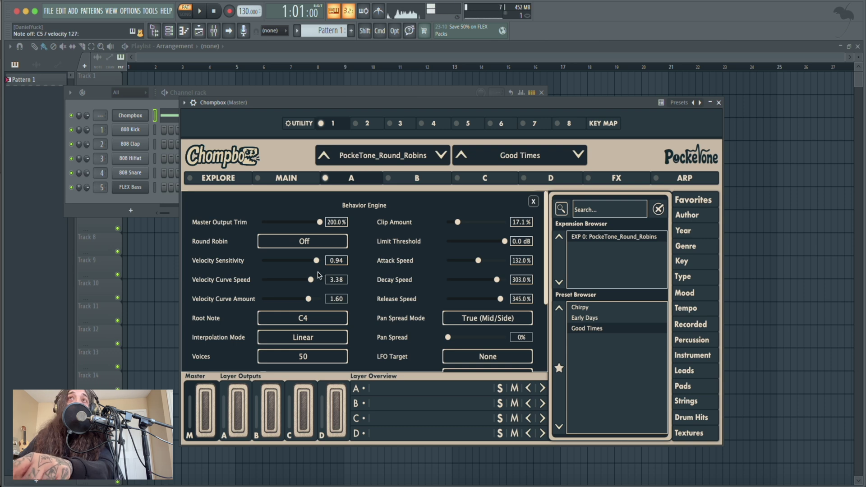
pyautogui.click(315, 246)
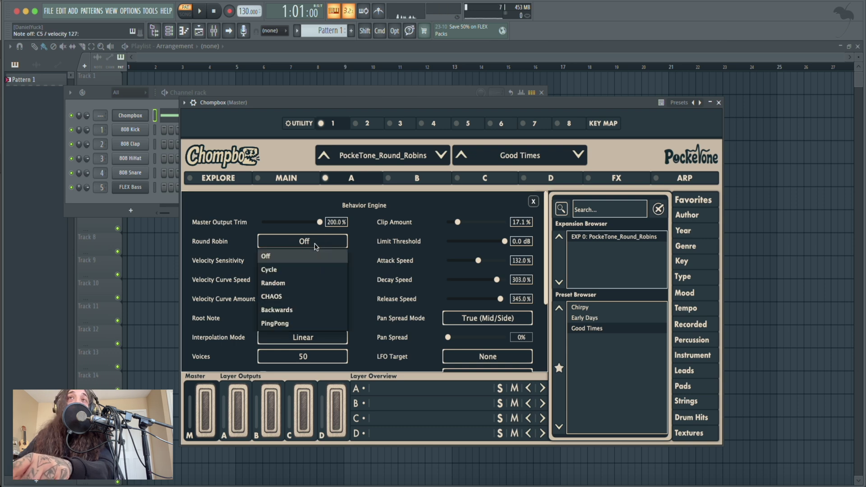
pyautogui.click(310, 269)
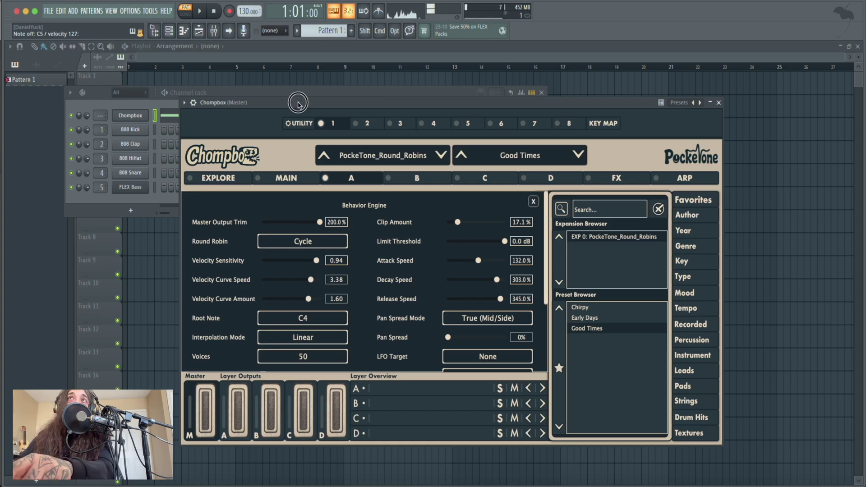
pyautogui.moveTo(295, 103); pyautogui.dragTo(291, 141)
pyautogui.click(197, 19)
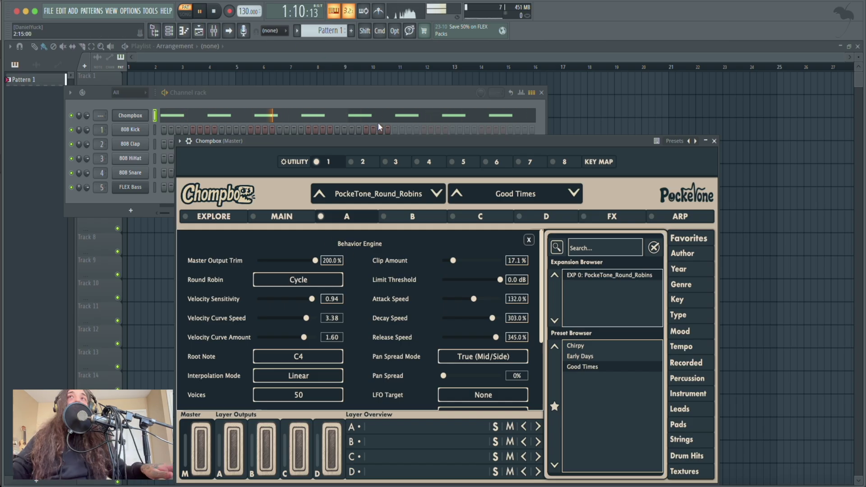
pyautogui.press('space')
pyautogui.moveTo(389, 141); pyautogui.dragTo(503, 92)
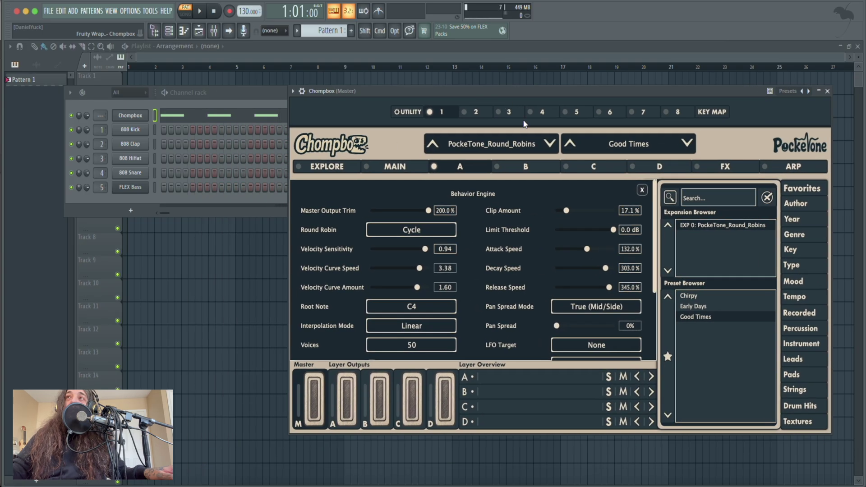
# Change layer A's Round Robin mode to Random and play the pattern through once before stopping playback.
pyautogui.click(433, 229)
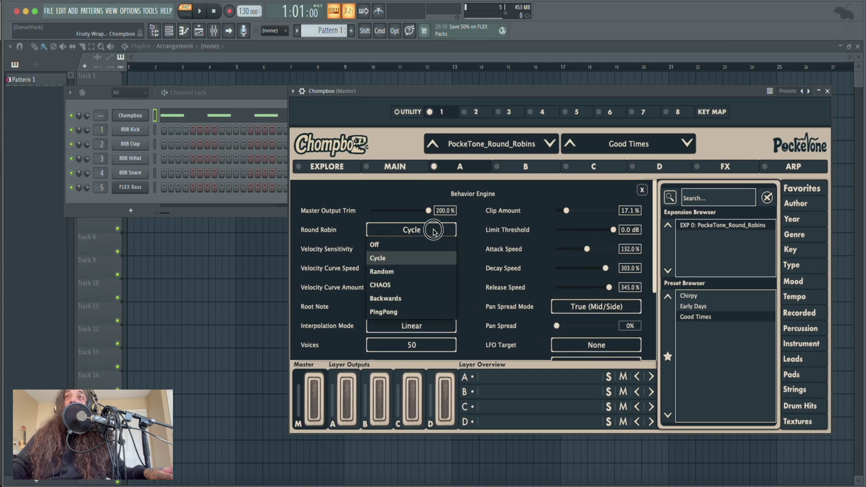
pyautogui.click(392, 268)
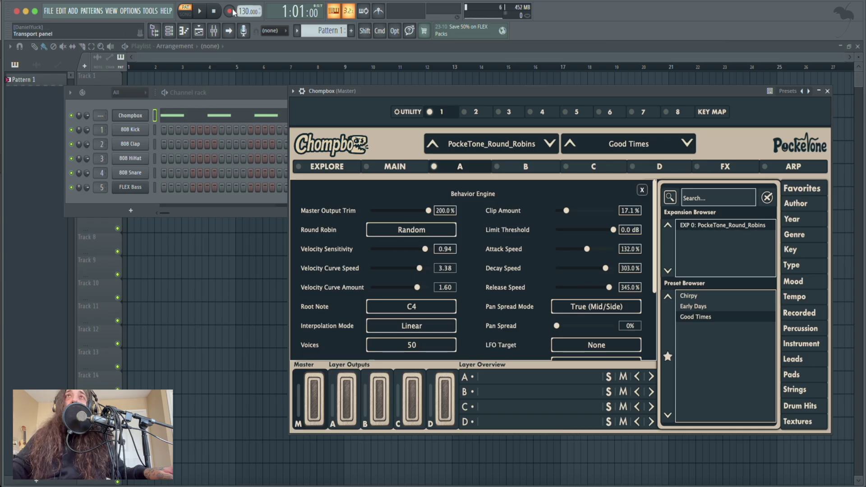
pyautogui.click(201, 11)
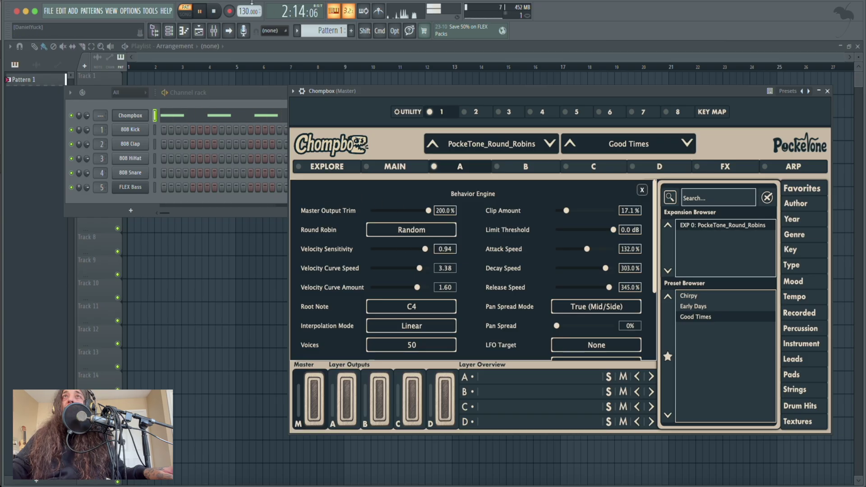
pyautogui.click(213, 12)
# Set Round Robin to CHAOS and audition the pattern, stopping playback after listening.
pyautogui.click(379, 234)
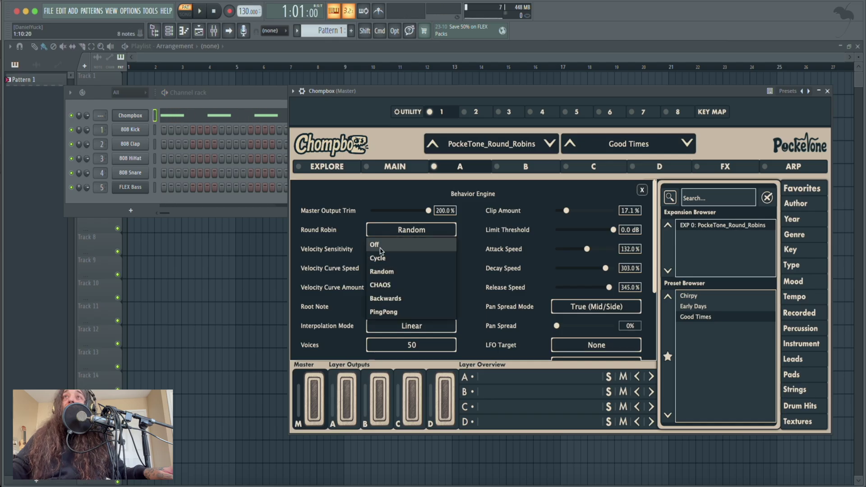
pyautogui.click(379, 284)
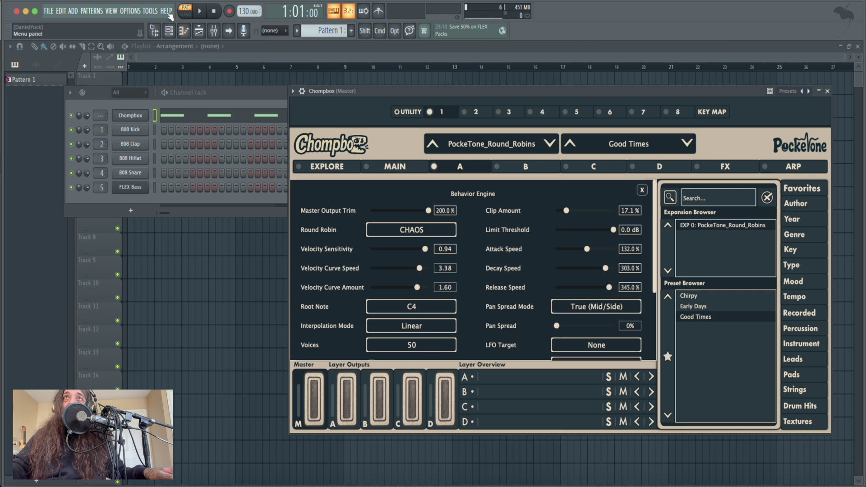
pyautogui.click(201, 12)
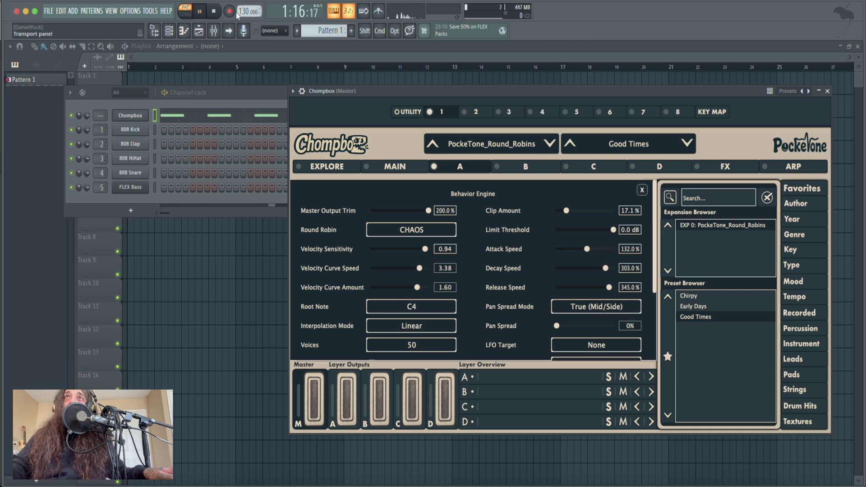
pyautogui.moveTo(360, 88); pyautogui.dragTo(362, 120)
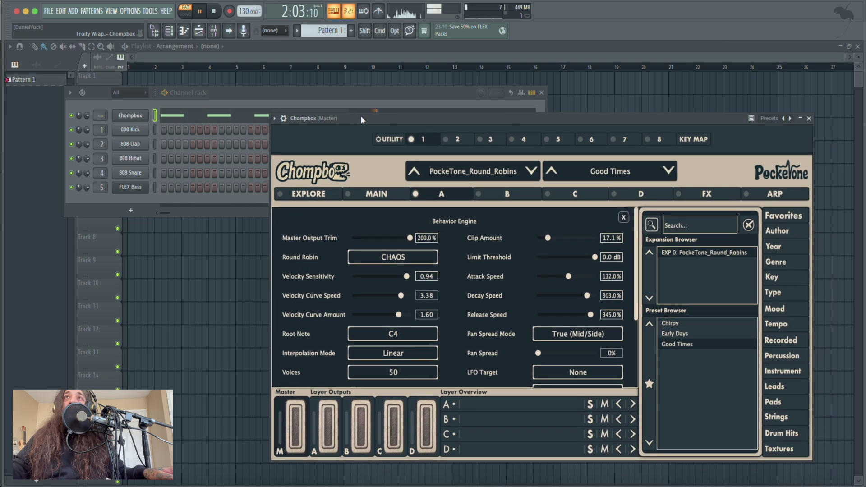
pyautogui.click(213, 12)
# Switch the Round Robin mode to Backwards and audition the note pattern.
pyautogui.click(387, 255)
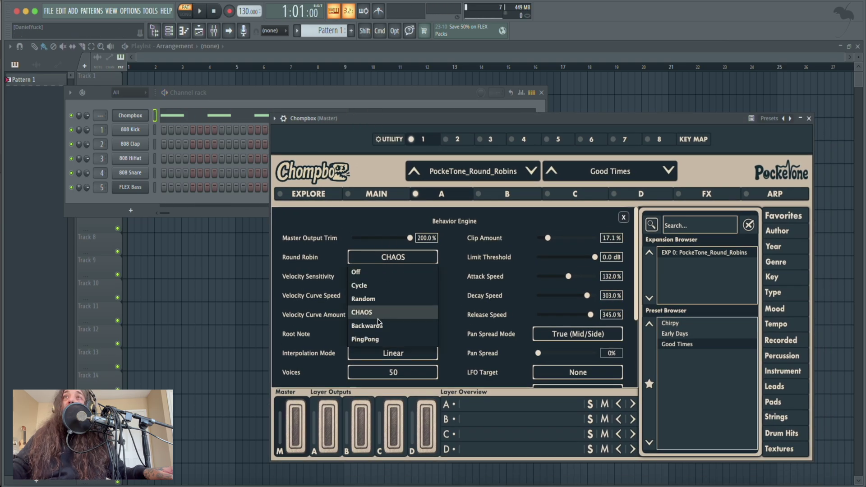
pyautogui.click(374, 329)
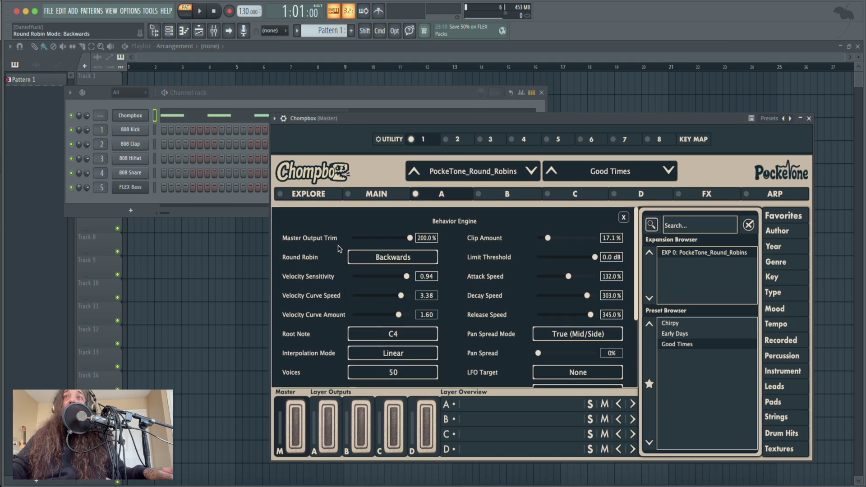
pyautogui.click(204, 10)
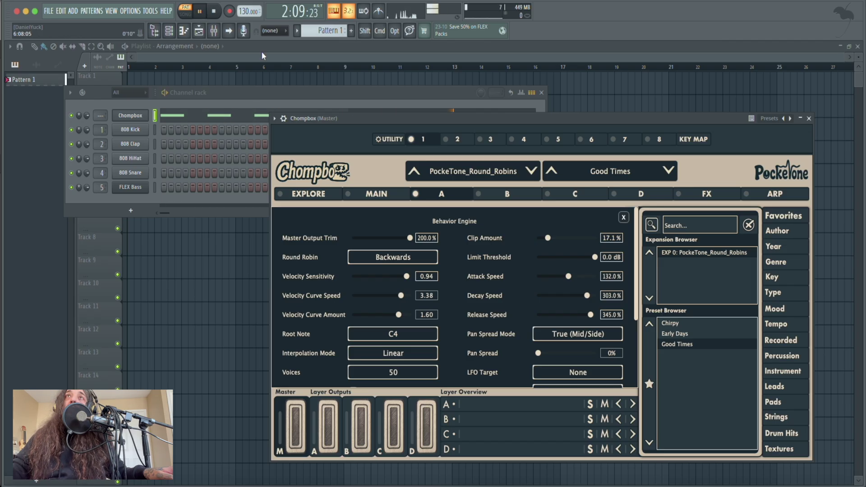
pyautogui.click(213, 11)
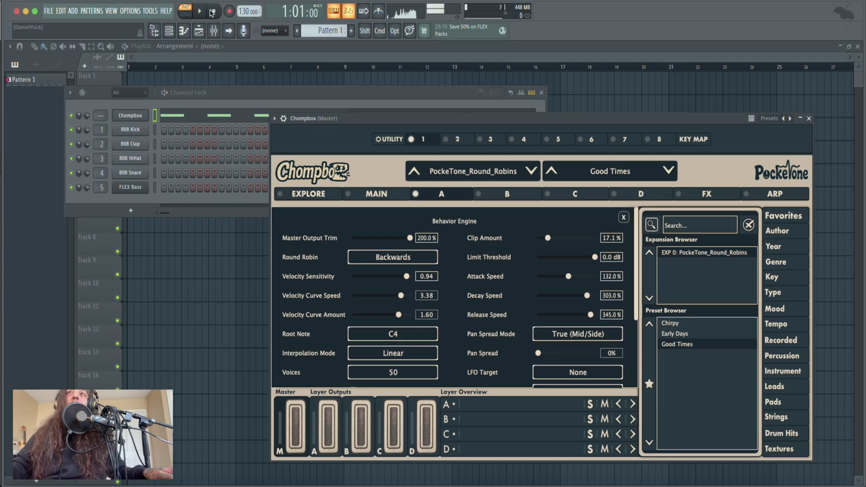
# Set layer A's Round Robin to PingPong and play the C5 pattern to hear the mode.
pyautogui.click(360, 257)
pyautogui.click(383, 346)
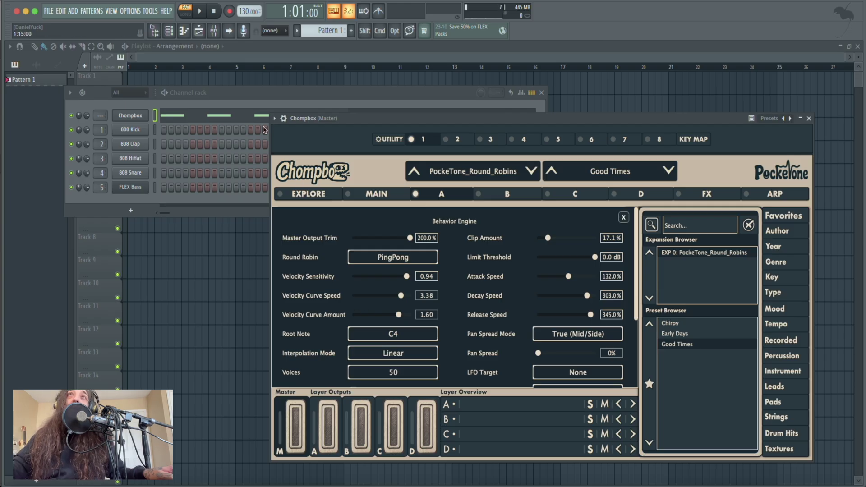
pyautogui.click(199, 11)
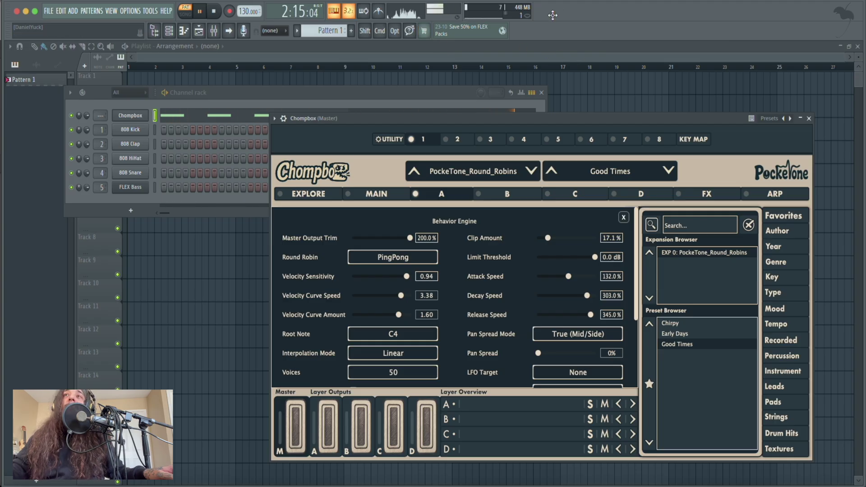
pyautogui.press('space')
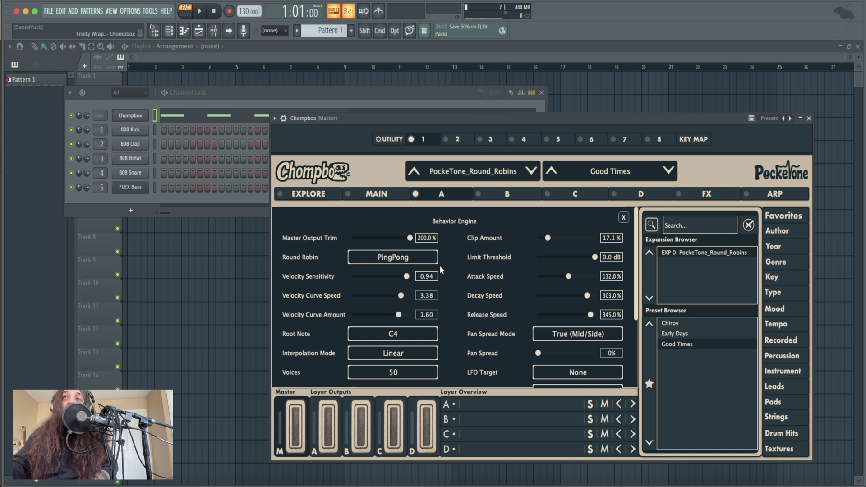
# Load the Fender Ukelele sample into layer A and lower the slider with the trapezoid symbol to its minimum.
pyautogui.click(622, 218)
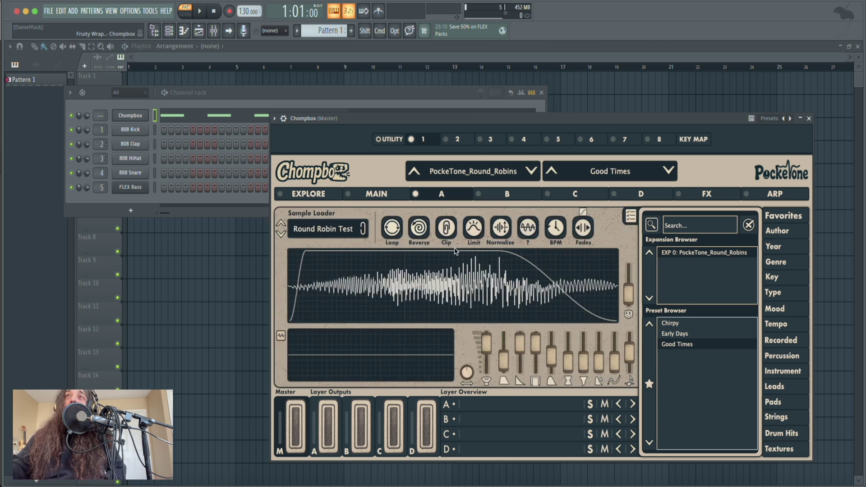
pyautogui.click(339, 230)
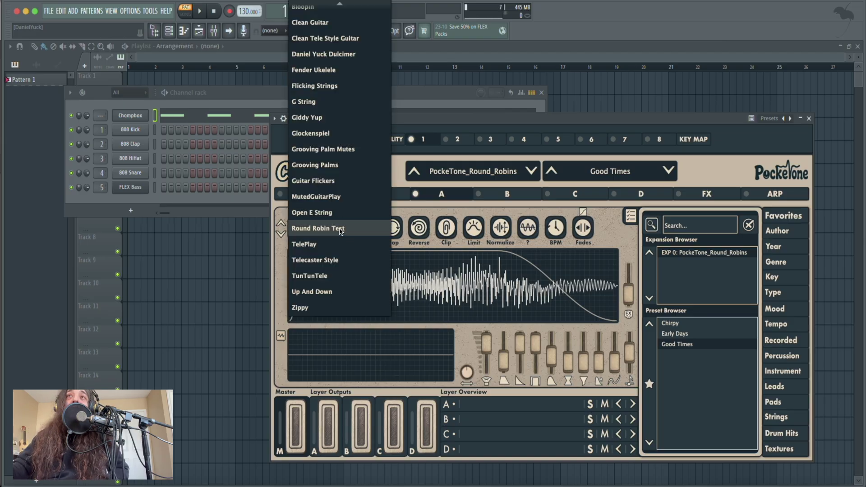
pyautogui.click(332, 71)
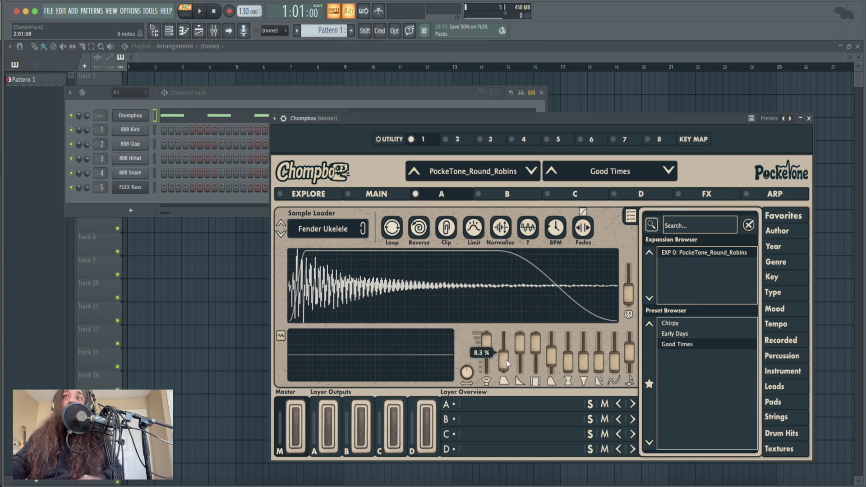
pyautogui.moveTo(505, 360); pyautogui.dragTo(501, 390)
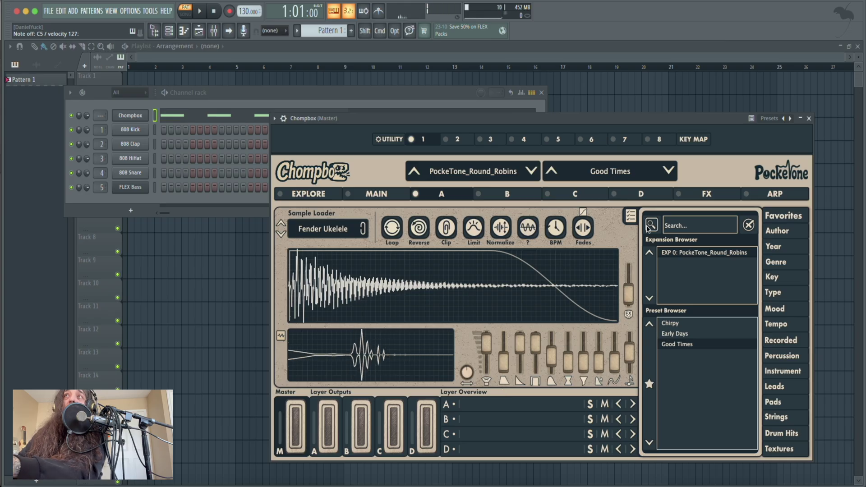
# Open layer A's Behavior Engine and look over its settings, including the Voices, Phase Align Mode and Chomper options.
pyautogui.click(629, 216)
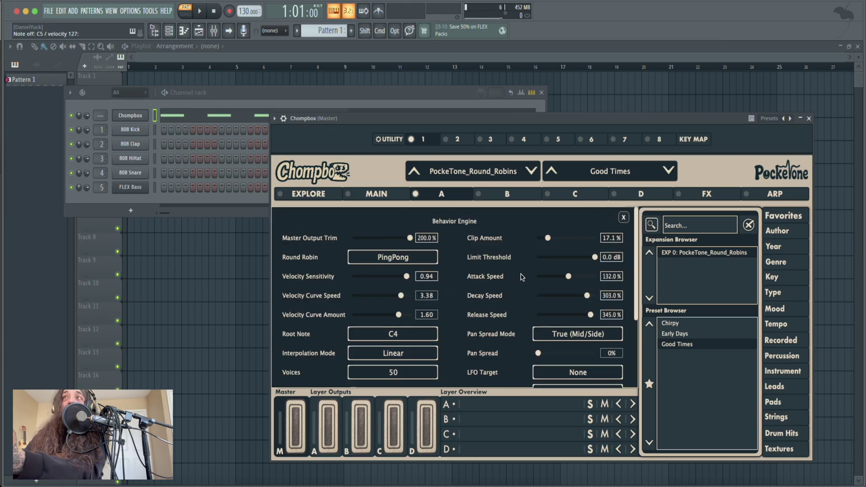
pyautogui.moveTo(635, 230); pyautogui.dragTo(640, 257)
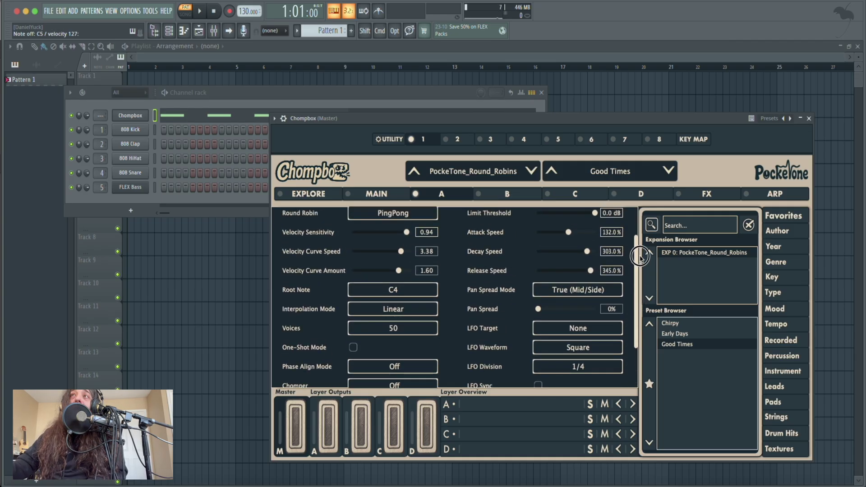
pyautogui.moveTo(640, 257); pyautogui.dragTo(640, 225)
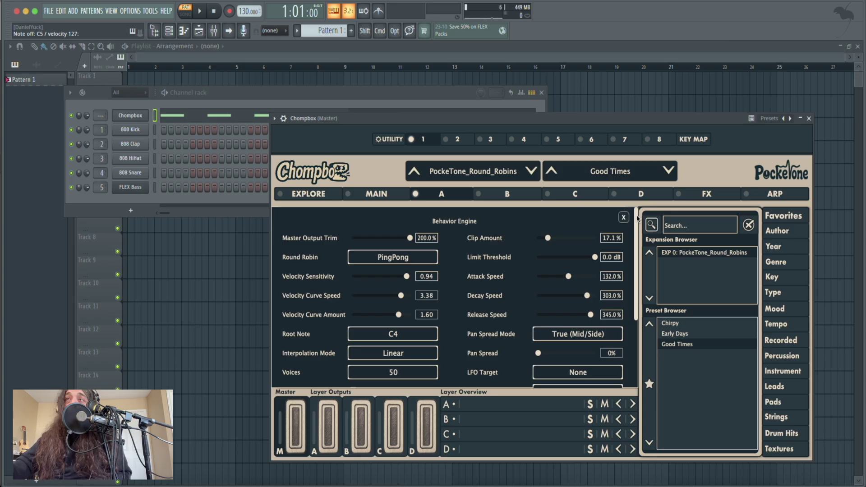
pyautogui.moveTo(637, 218); pyautogui.dragTo(640, 243)
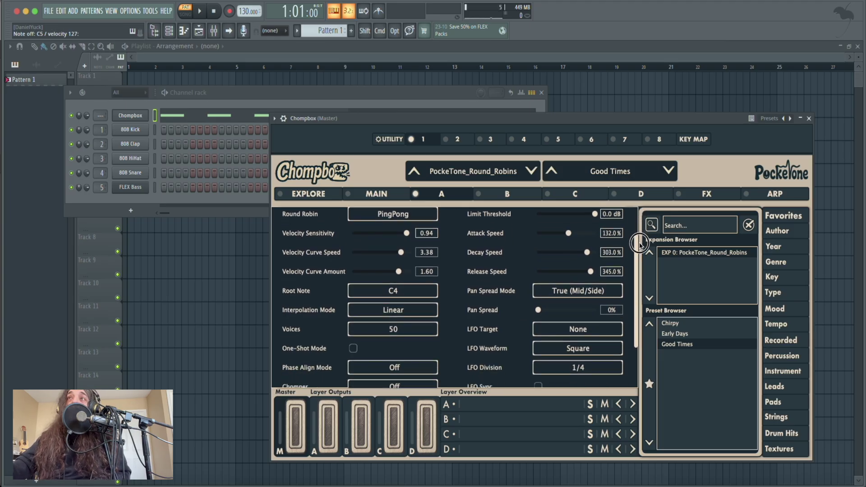
pyautogui.moveTo(639, 244); pyautogui.dragTo(640, 269)
pyautogui.click(394, 283)
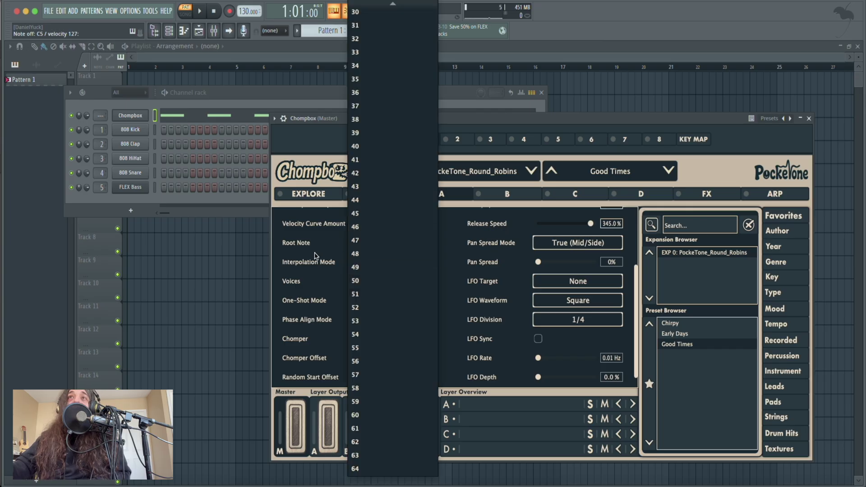
pyautogui.click(394, 283)
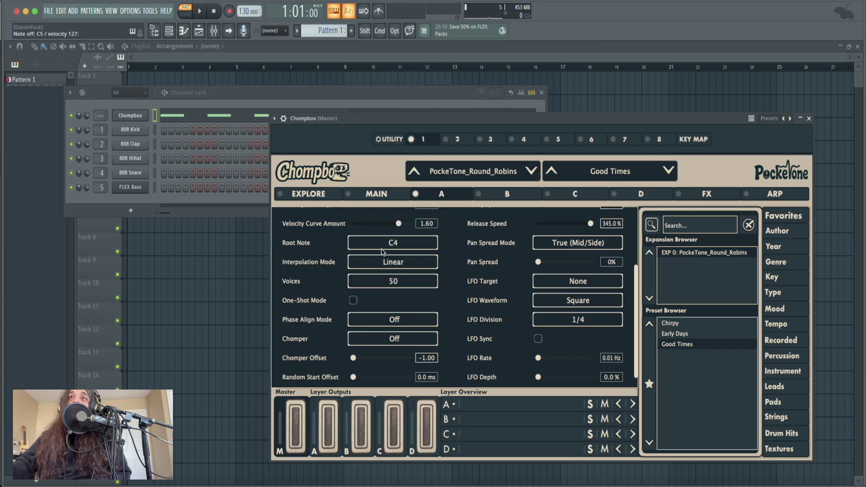
pyautogui.click(374, 320)
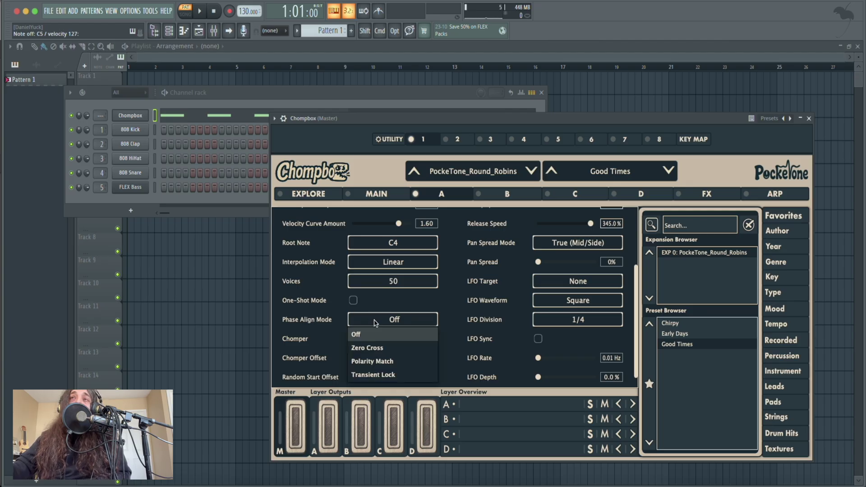
pyautogui.click(326, 339)
pyautogui.click(381, 339)
pyautogui.click(312, 339)
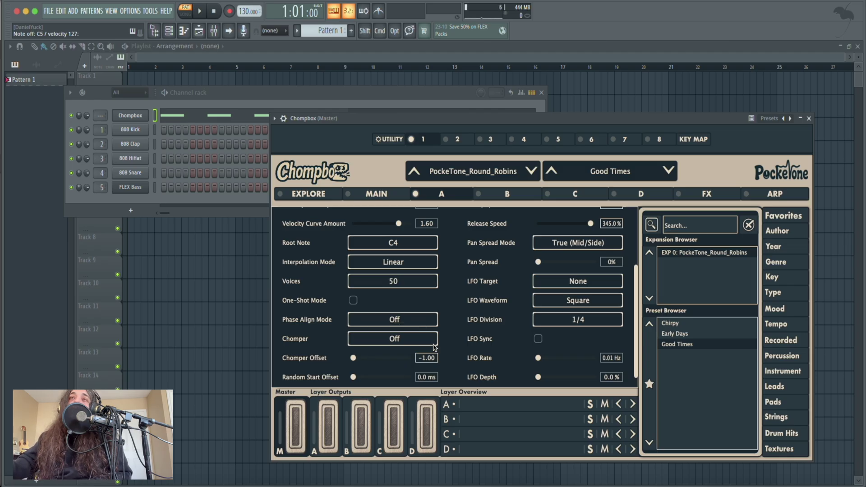
pyautogui.scroll(5, 635, 292)
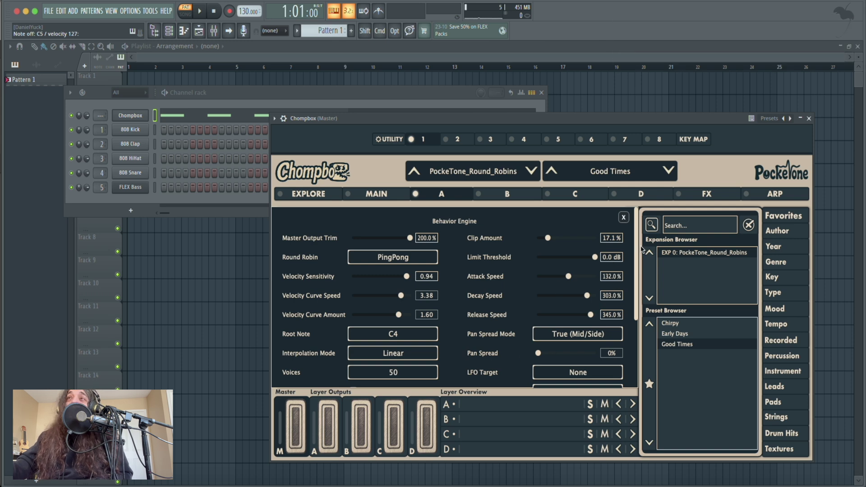
# Set the LFO Target to Pitch, the LFO Rate to 7.09 Hz and the LFO Depth to 94.5 %.
pyautogui.moveTo(635, 247); pyautogui.dragTo(637, 316)
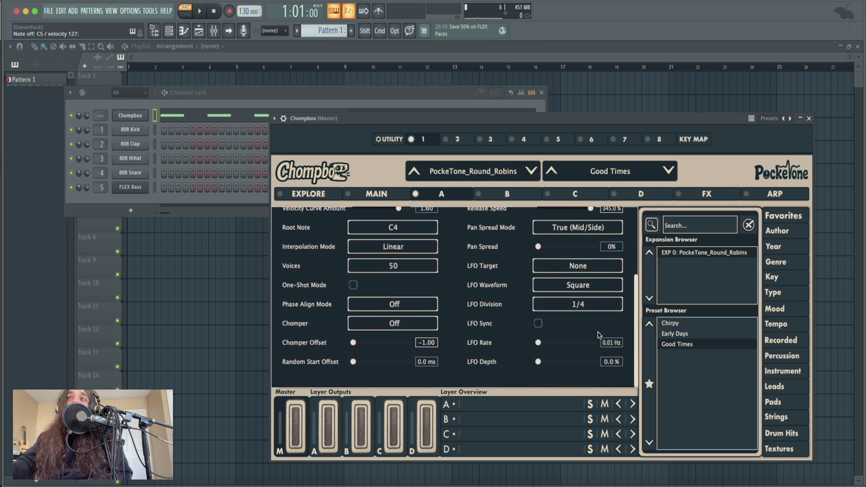
pyautogui.click(594, 270)
pyautogui.click(575, 295)
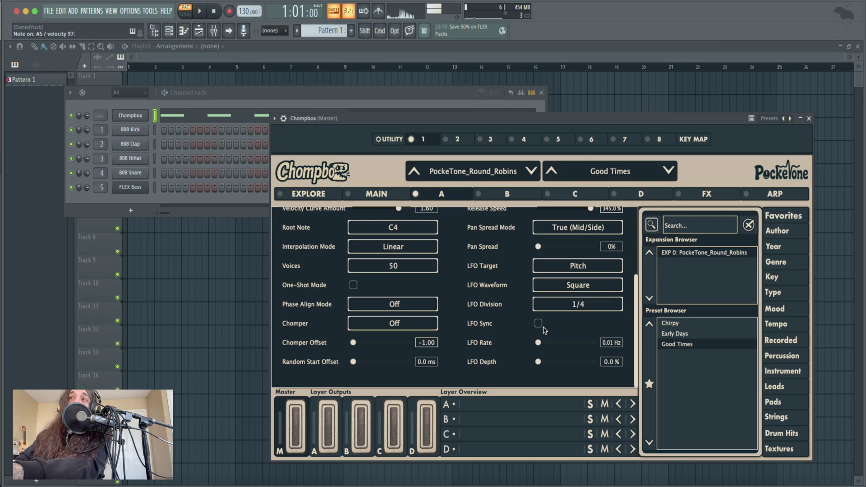
pyautogui.click(575, 342)
pyautogui.click(572, 362)
pyautogui.moveTo(571, 362); pyautogui.dragTo(592, 361)
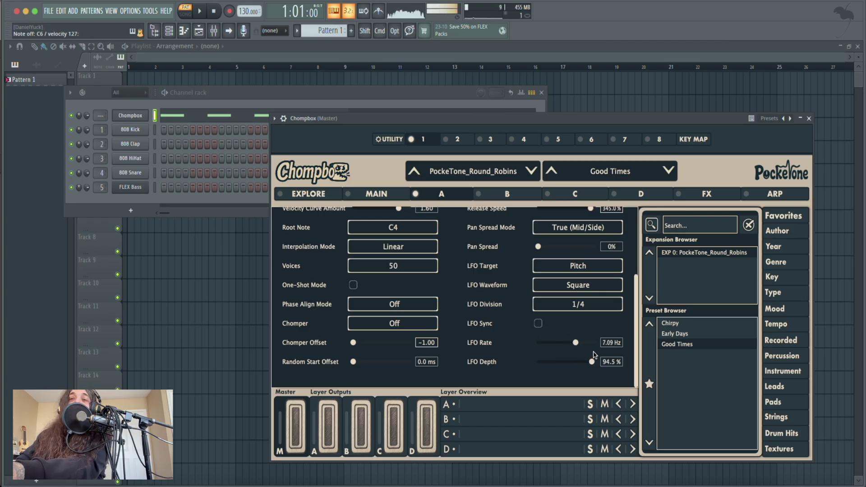
# Set layer A's LFO Rate to 5.26 Hz and enable LFO Sync with an LFO Division of 1/1.
pyautogui.click(552, 342)
pyautogui.click(570, 342)
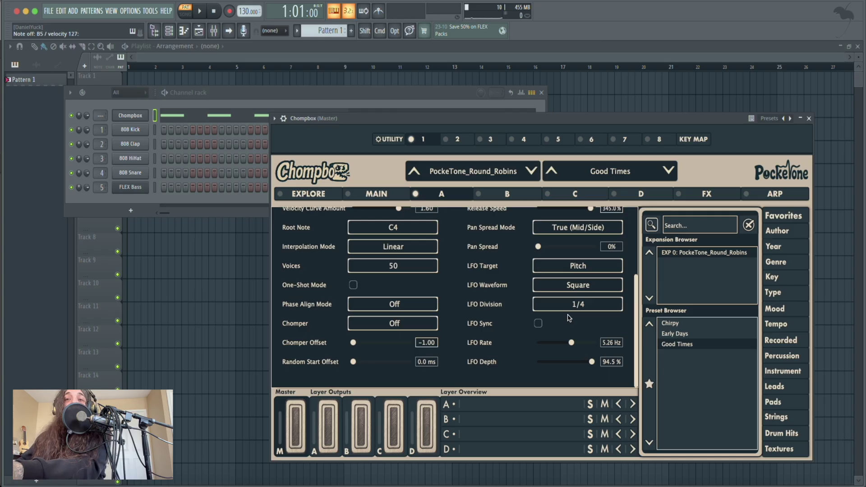
pyautogui.click(538, 324)
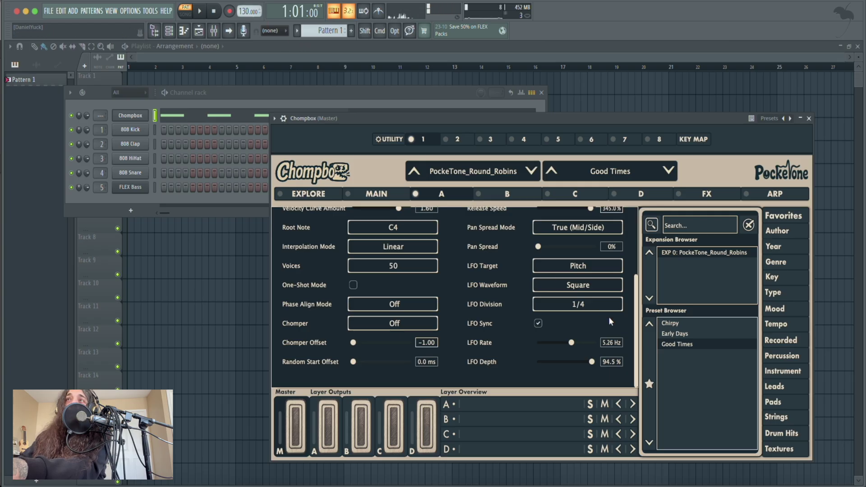
pyautogui.click(591, 306)
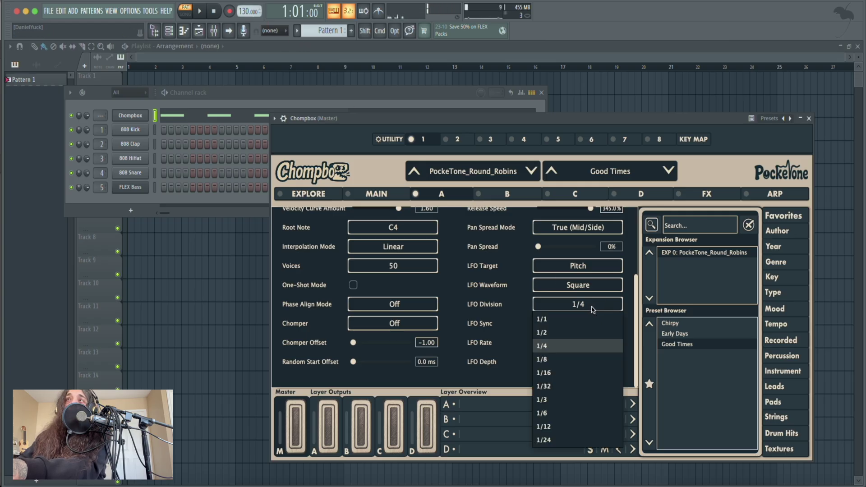
pyautogui.click(561, 320)
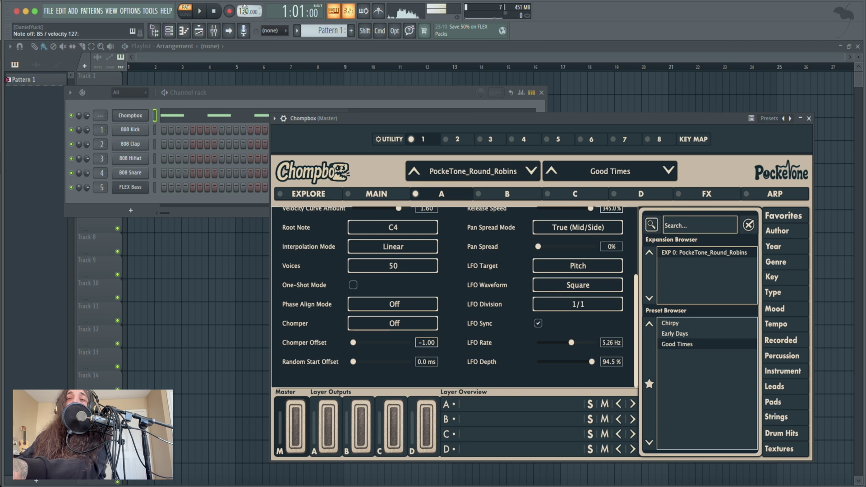
# Raise the project tempo to 522 BPM and try LFO Divisions of 1/2, 1/4 and 1/8 on layer A.
pyautogui.moveTo(243, 9); pyautogui.dragTo(243, 0)
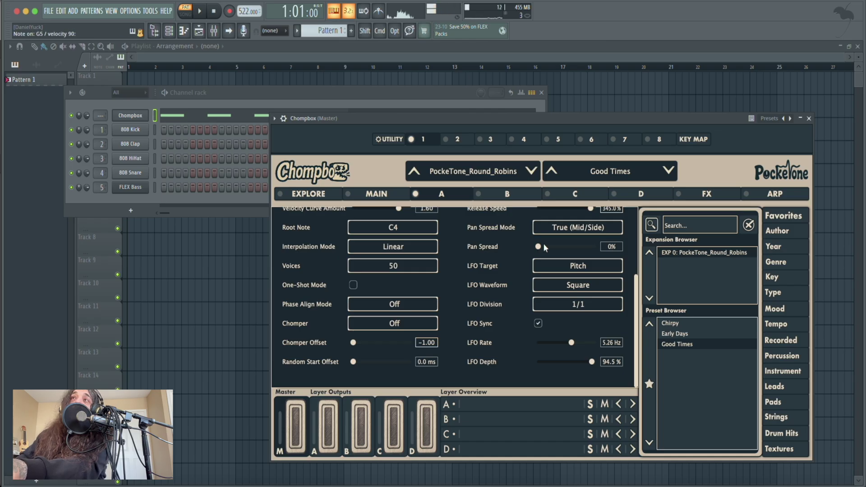
pyautogui.click(546, 309)
pyautogui.click(545, 332)
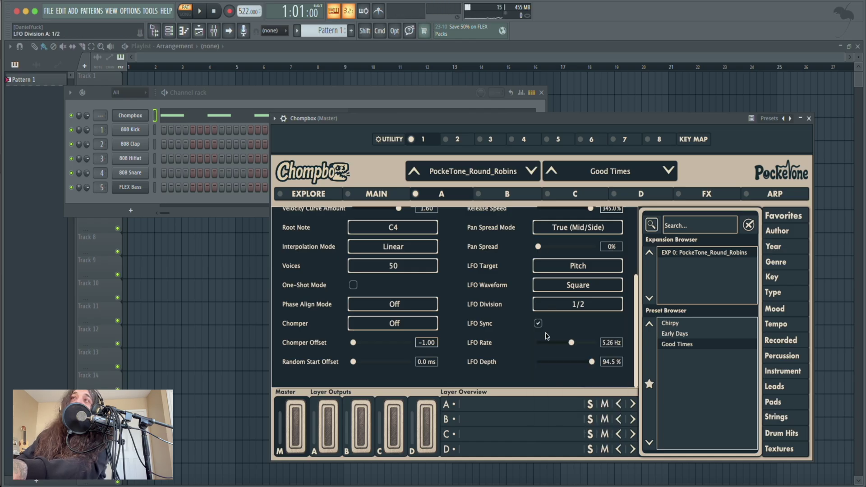
pyautogui.click(543, 303)
pyautogui.click(546, 345)
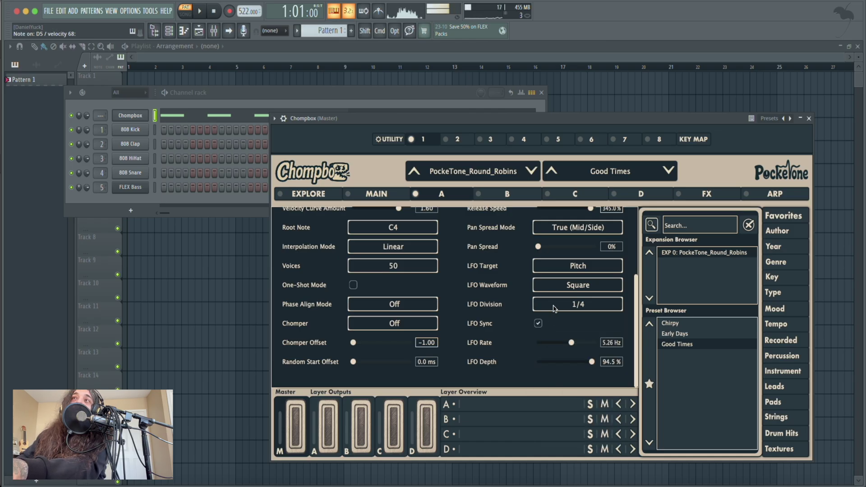
pyautogui.click(553, 307)
pyautogui.click(547, 358)
# Return the LFO Division to 1/1 and switch LFO Sync off and on again to compare the sound.
pyautogui.click(543, 310)
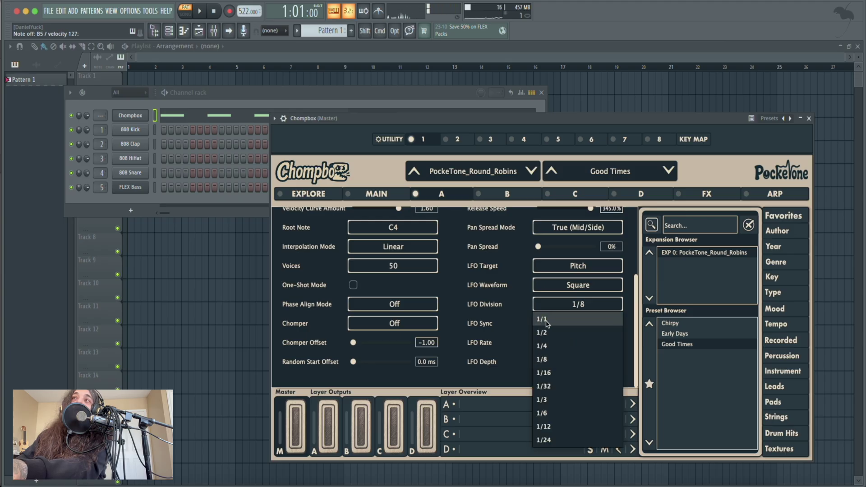
pyautogui.click(538, 321)
pyautogui.click(538, 324)
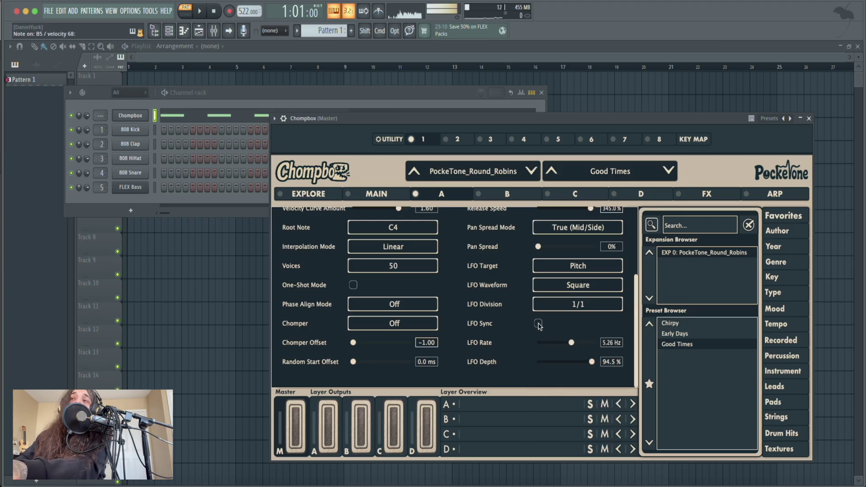
pyautogui.click(538, 324)
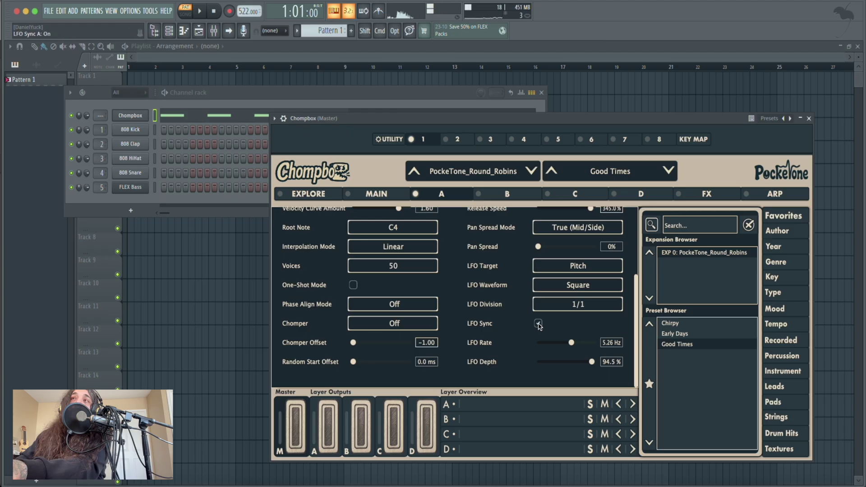
pyautogui.click(565, 305)
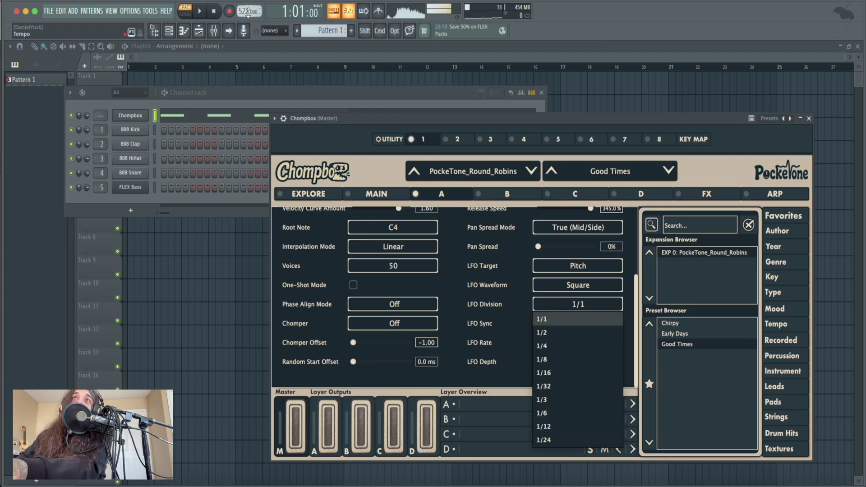
pyautogui.click(518, 311)
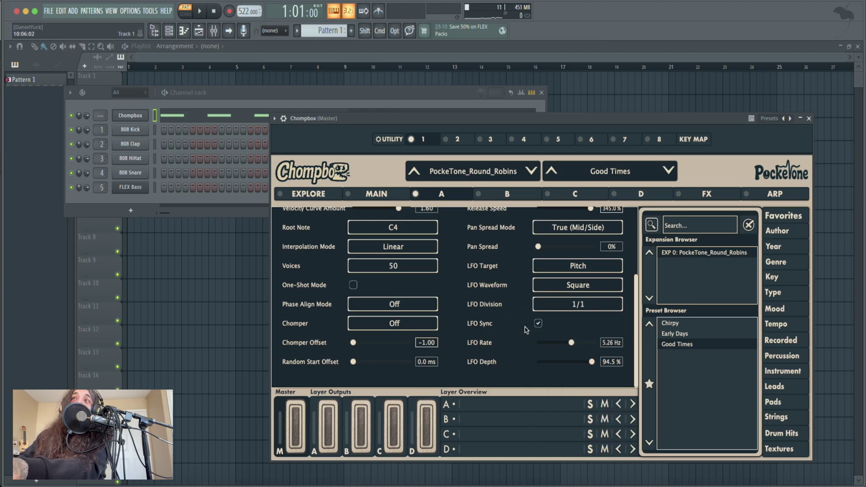
# Turn off LFO Sync and lower the project tempo to 275 BPM.
pyautogui.moveTo(248, 11); pyautogui.dragTo(249, 53)
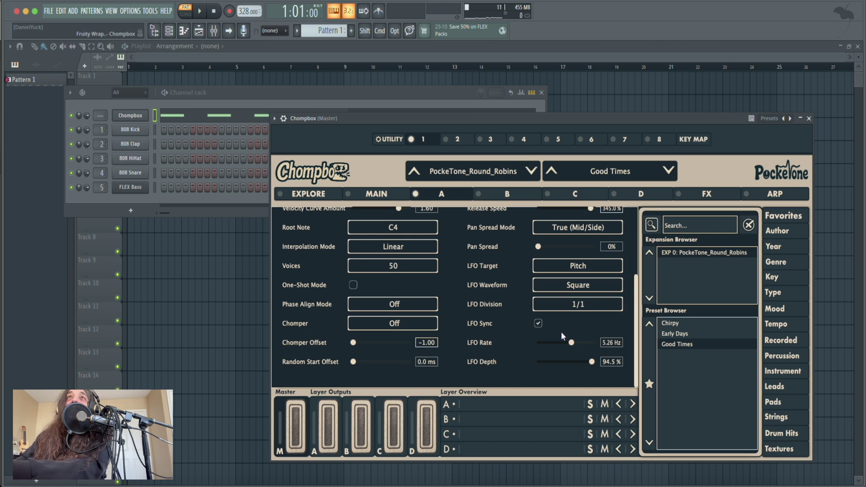
pyautogui.click(535, 324)
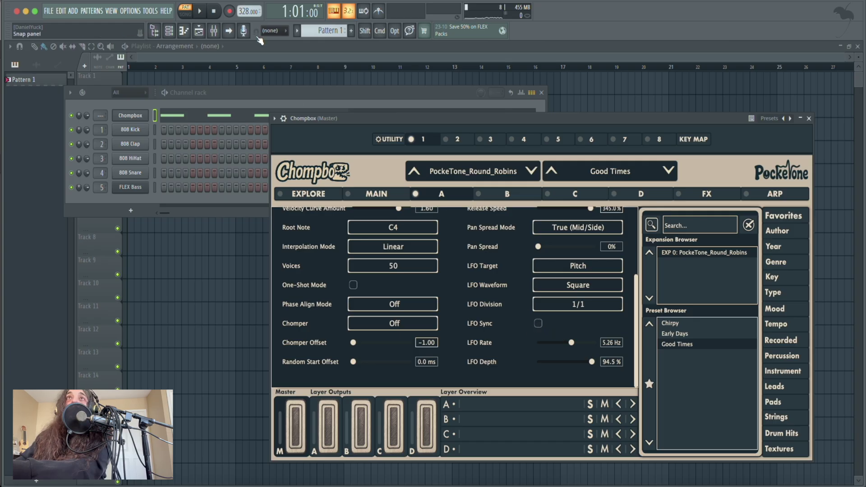
pyautogui.moveTo(248, 12); pyautogui.dragTo(249, 15)
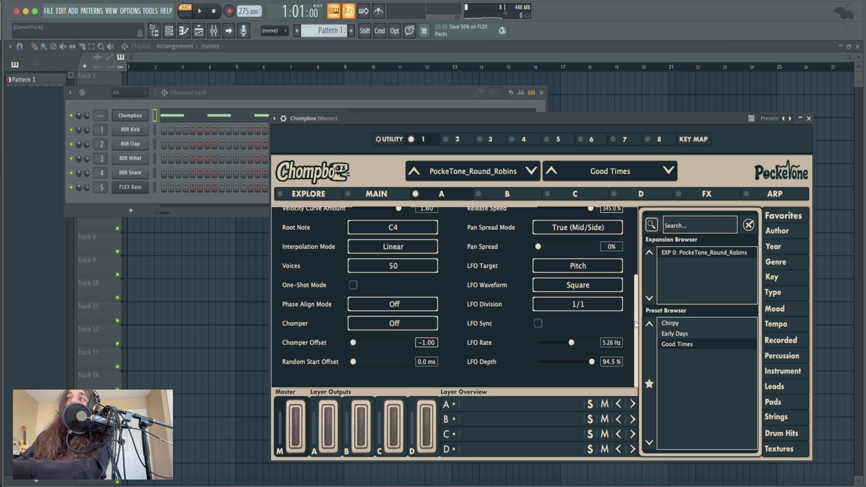
# Close layer A's Behavior Engine and raise the layer's glide amount slightly.
pyautogui.moveTo(634, 324); pyautogui.dragTo(636, 256)
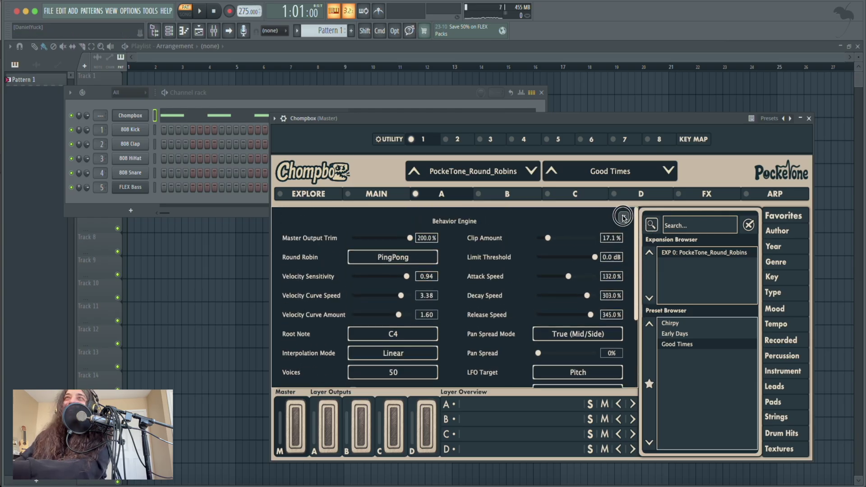
pyautogui.click(622, 217)
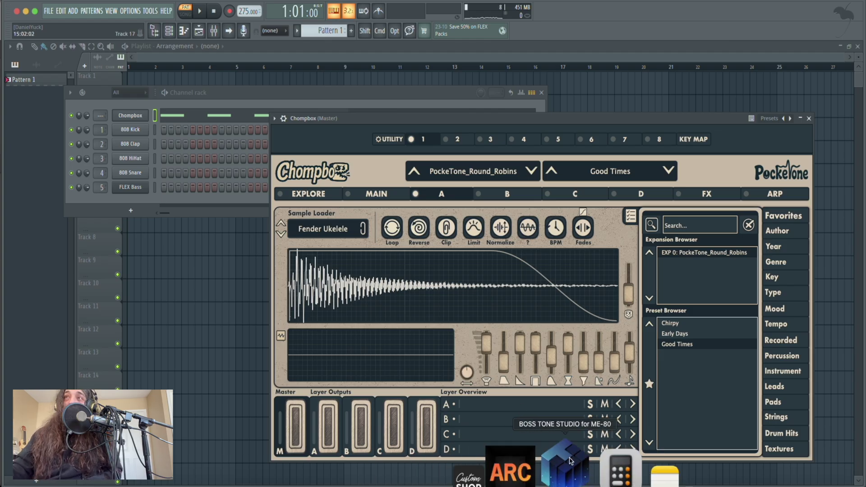
pyautogui.click(606, 450)
pyautogui.click(626, 439)
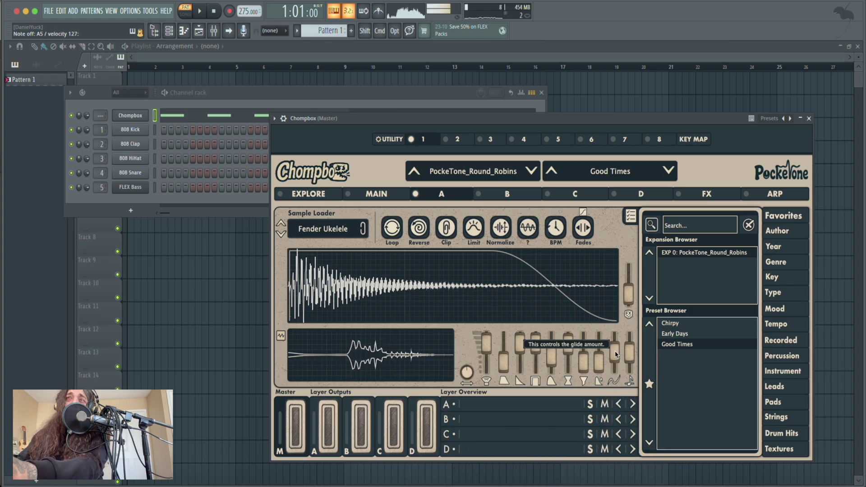
# Look over layer A's filter types without choosing one, and shift the Chompbox window slightly.
pyautogui.click(583, 381)
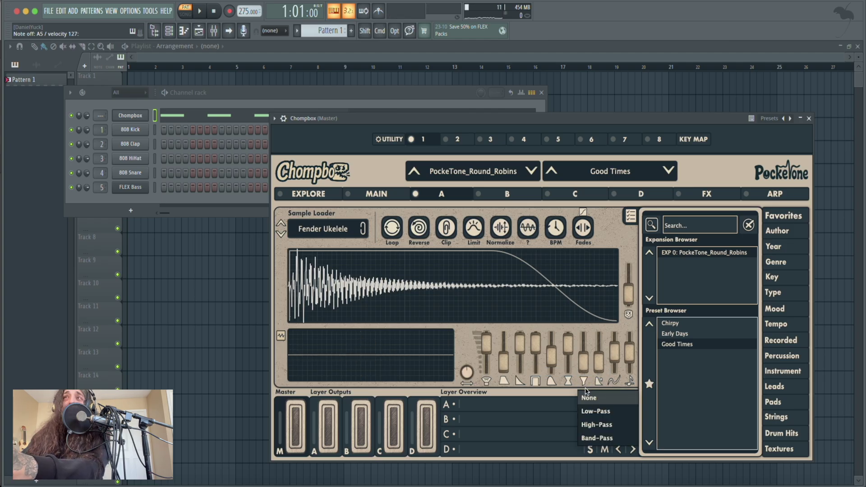
pyautogui.click(575, 397)
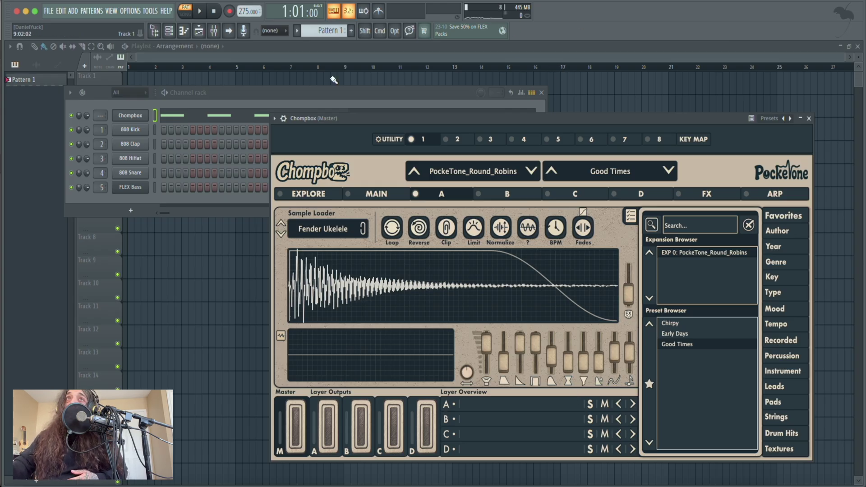
pyautogui.moveTo(391, 119); pyautogui.dragTo(374, 114)
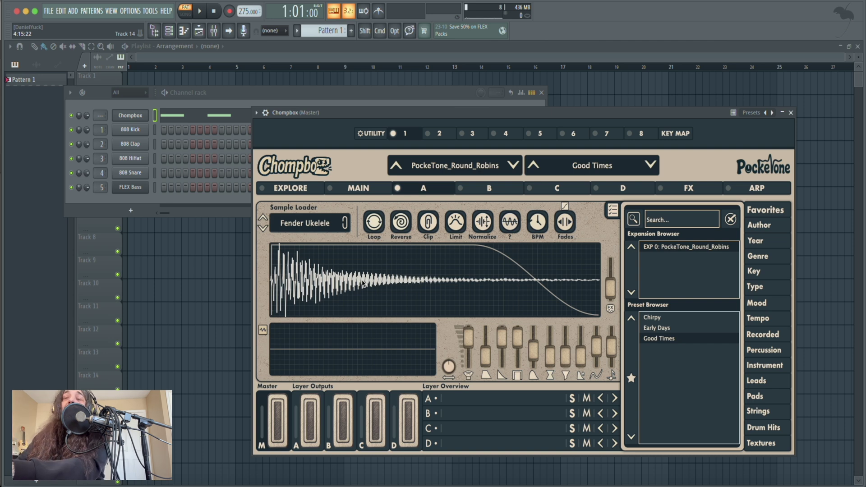
# Toggle layer A's Loop and Reverse on and off, and look over the Clip, Limit and Normalize options.
pyautogui.click(373, 222)
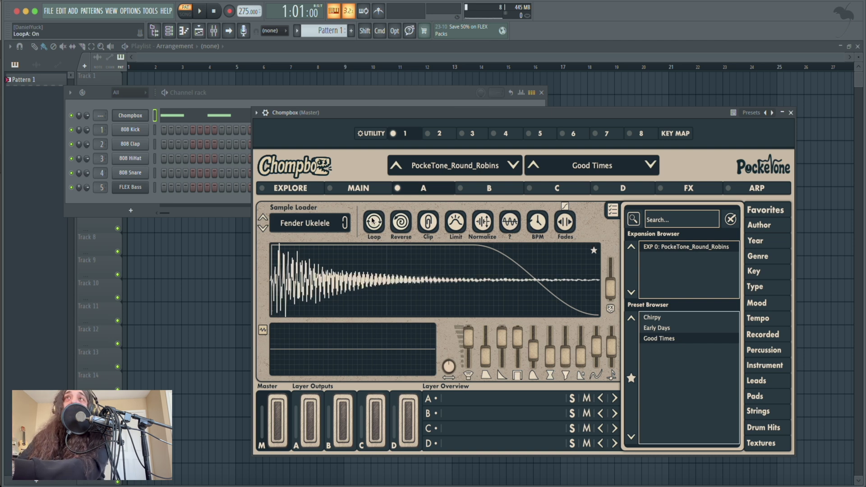
pyautogui.click(395, 222)
pyautogui.click(396, 222)
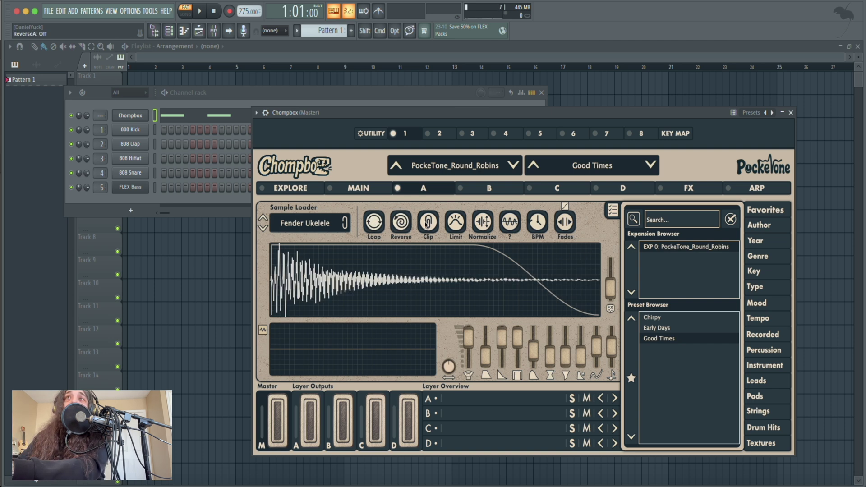
pyautogui.click(428, 223)
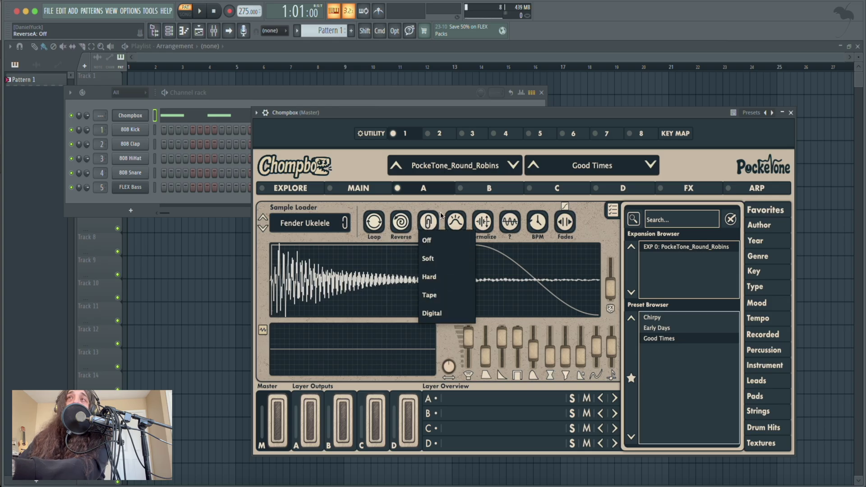
pyautogui.click(455, 221)
pyautogui.click(482, 221)
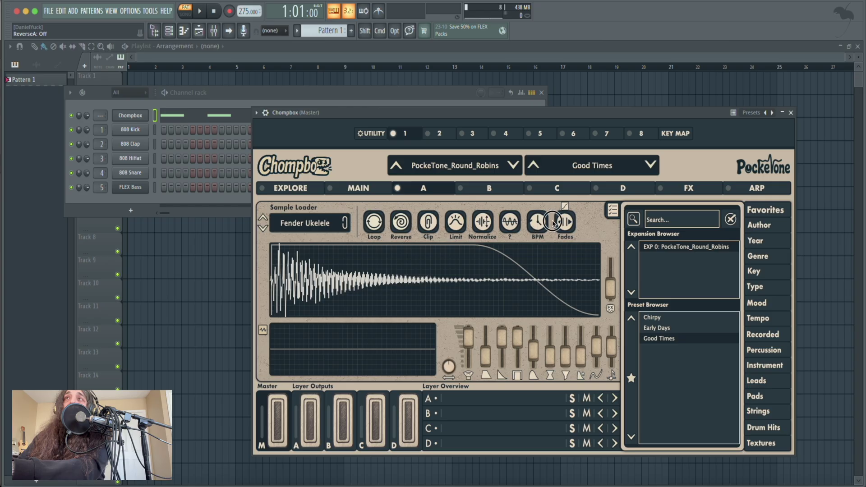
# Apply 2000 ms fades to layer A's sample and shorten them to 750 ms.
pyautogui.click(553, 222)
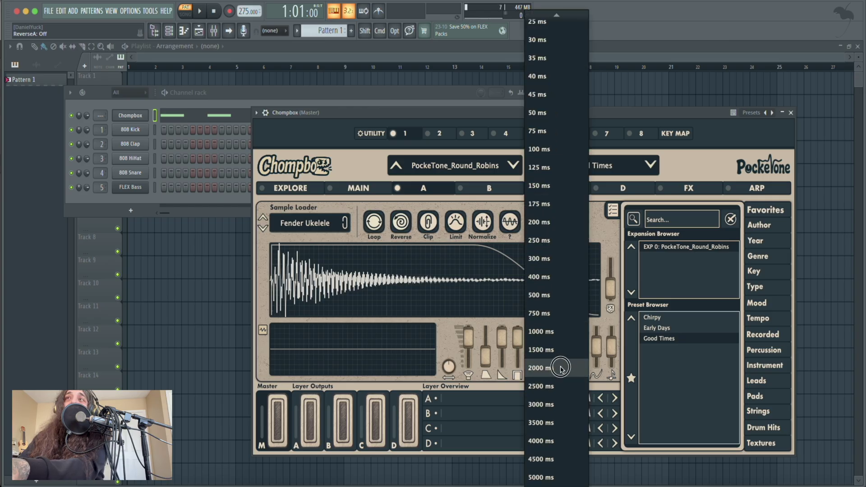
pyautogui.click(560, 368)
pyautogui.click(572, 228)
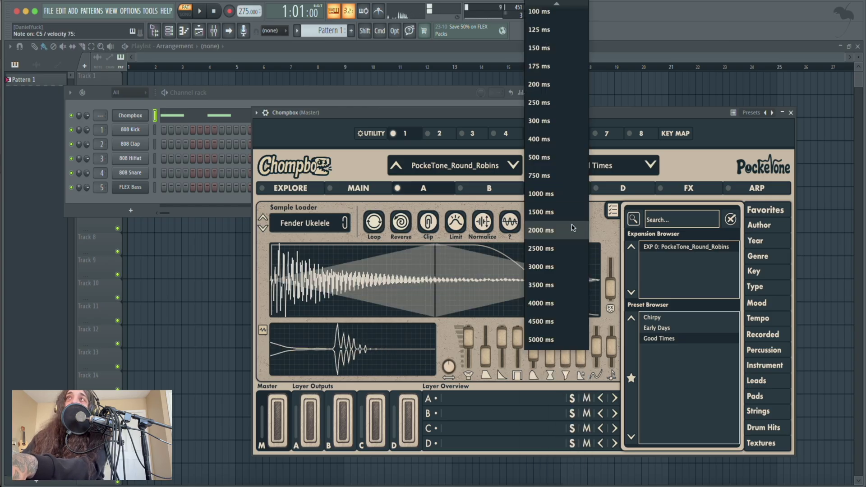
pyautogui.click(563, 175)
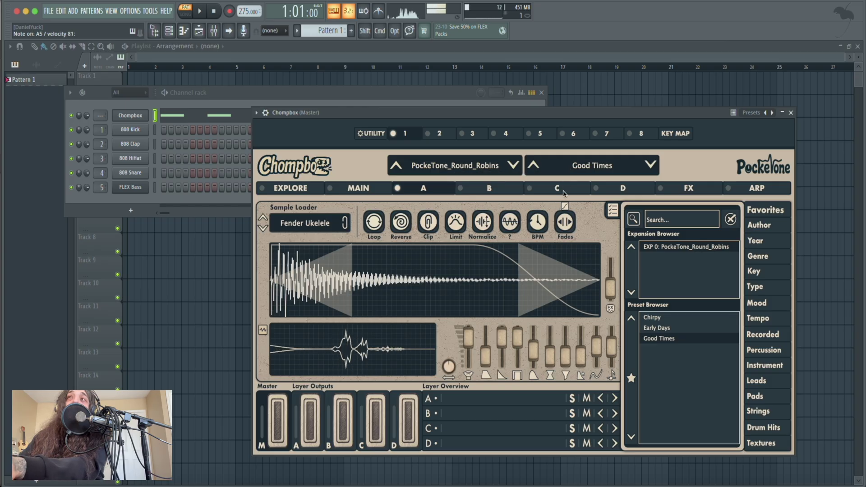
# Compare layer A's Logarithmic, inward-curved and straight fade shapes while playing notes, and remove the fades.
pyautogui.click(564, 205)
pyautogui.click(571, 252)
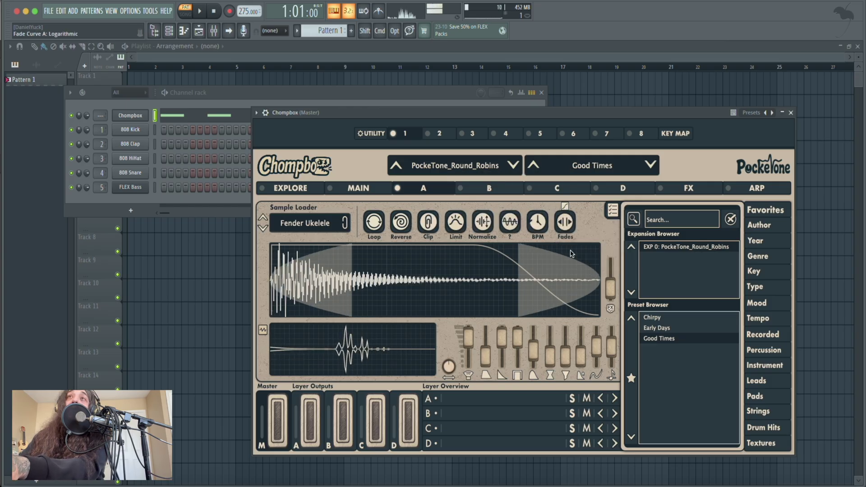
pyautogui.click(564, 206)
pyautogui.click(569, 263)
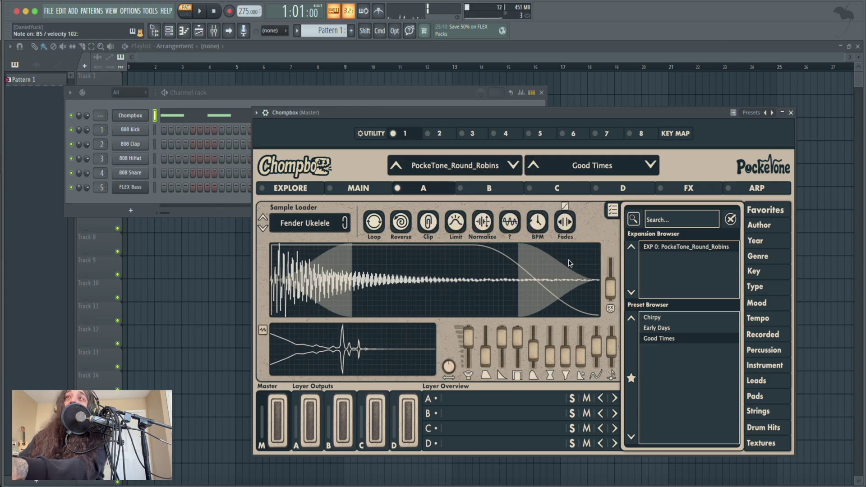
pyautogui.click(564, 206)
pyautogui.click(620, 221)
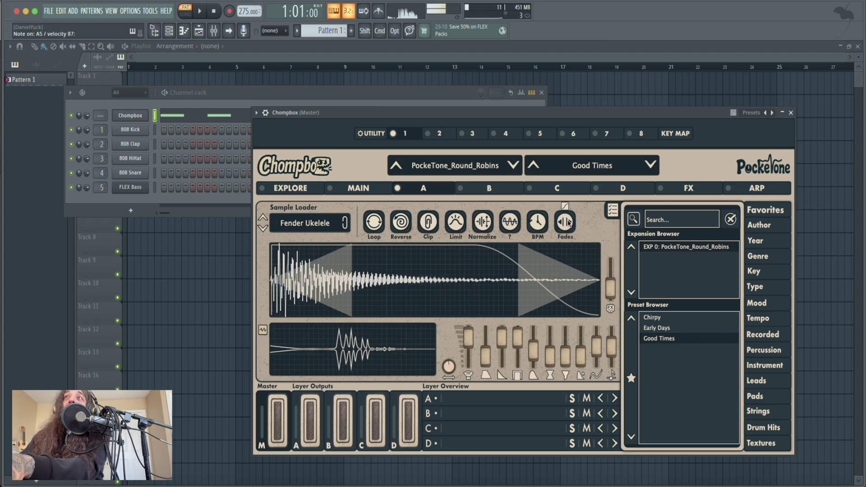
pyautogui.click(565, 222)
pyautogui.click(539, 8)
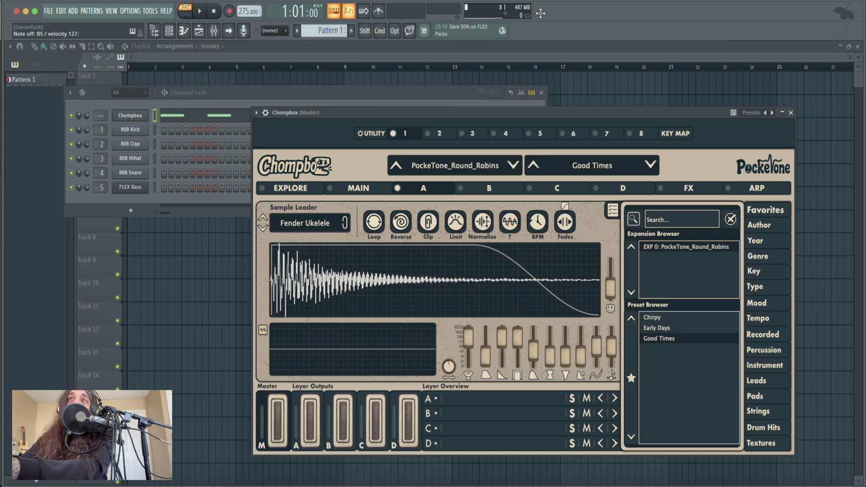
# Mark the Good Times preset as a favorite and check what layer A's FX send slider controls.
pyautogui.moveTo(607, 345)
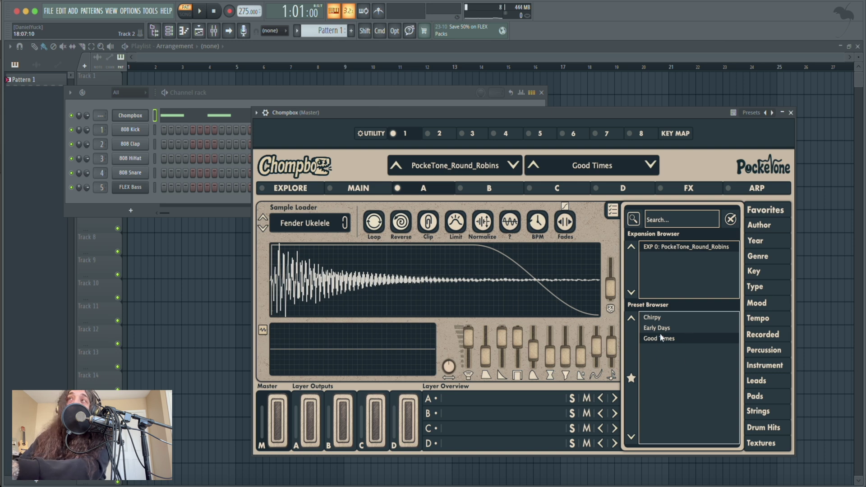
pyautogui.click(631, 378)
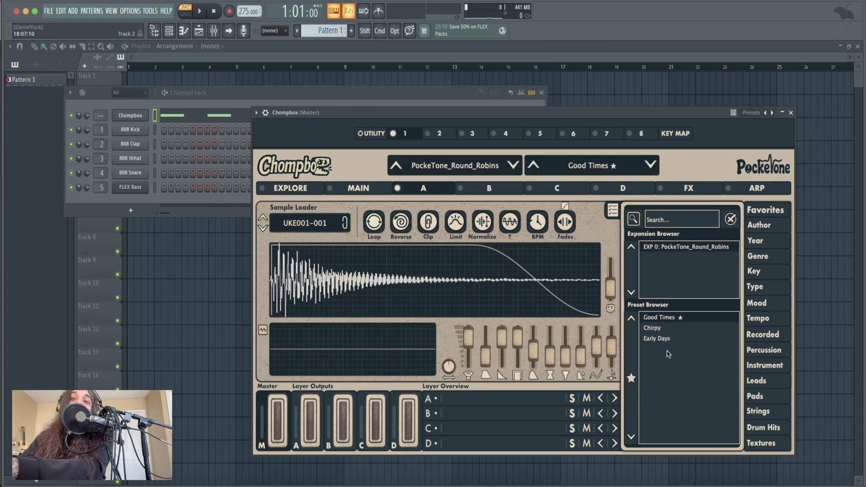
pyautogui.moveTo(609, 270)
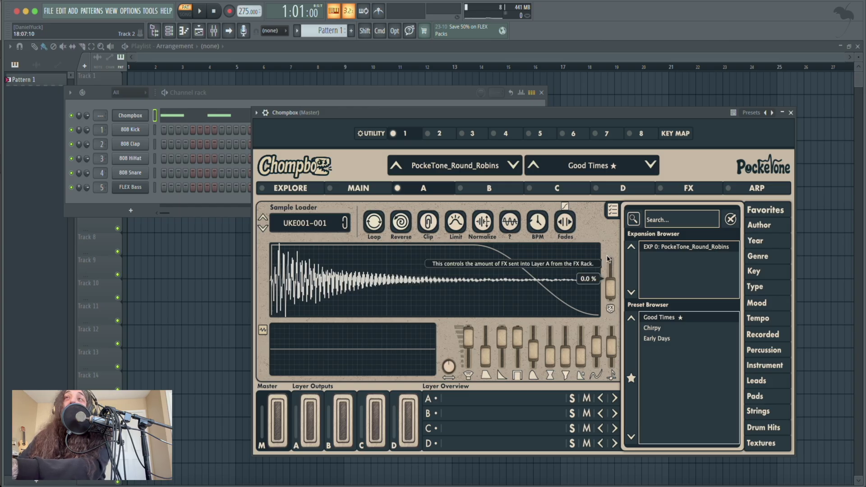
# Reopen layer A's Behavior Engine, look over its settings once more and close it.
pyautogui.click(612, 211)
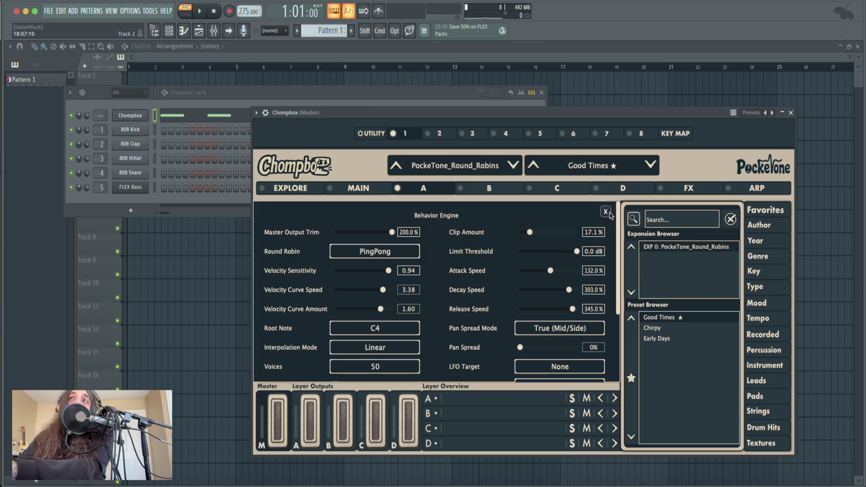
pyautogui.scroll(-3, 612, 216)
pyautogui.scroll(3, 612, 216)
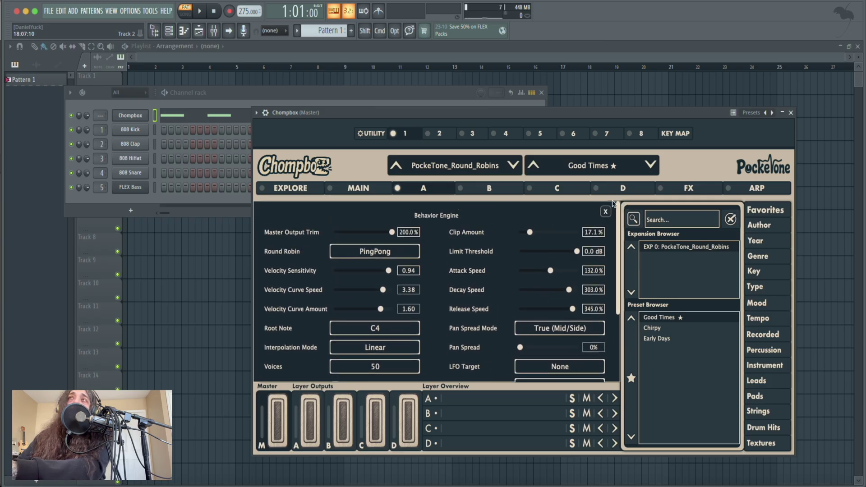
pyautogui.click(605, 211)
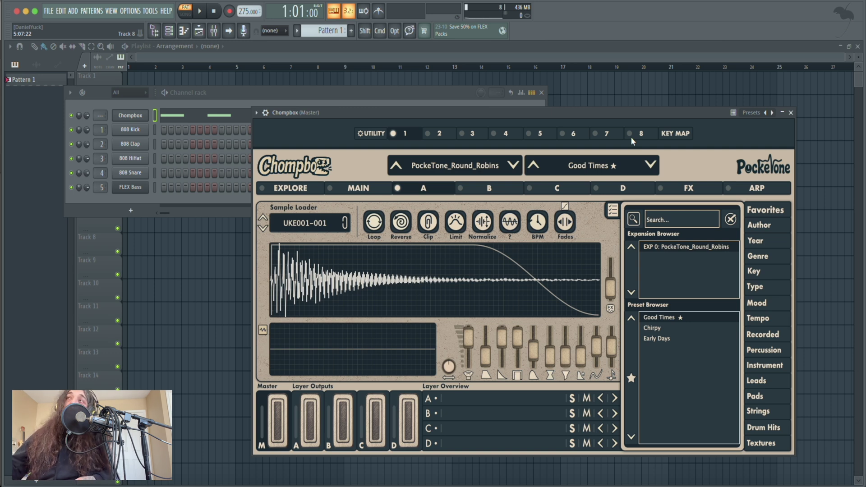
pyautogui.click(356, 182)
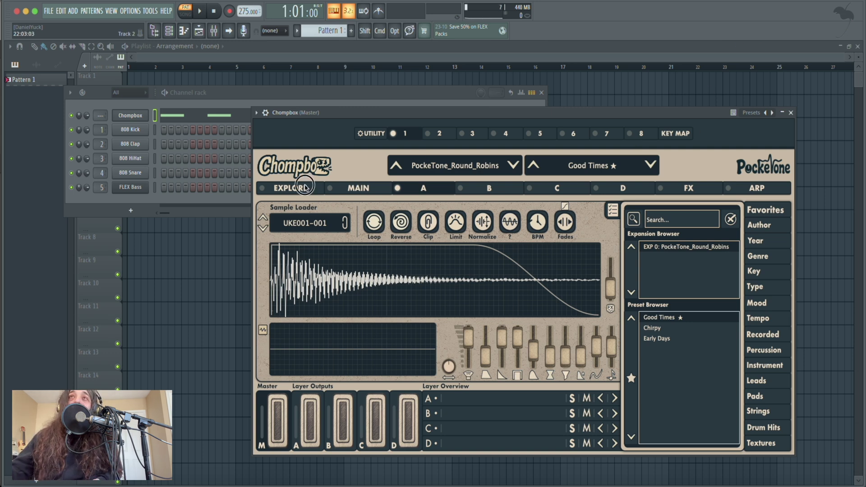